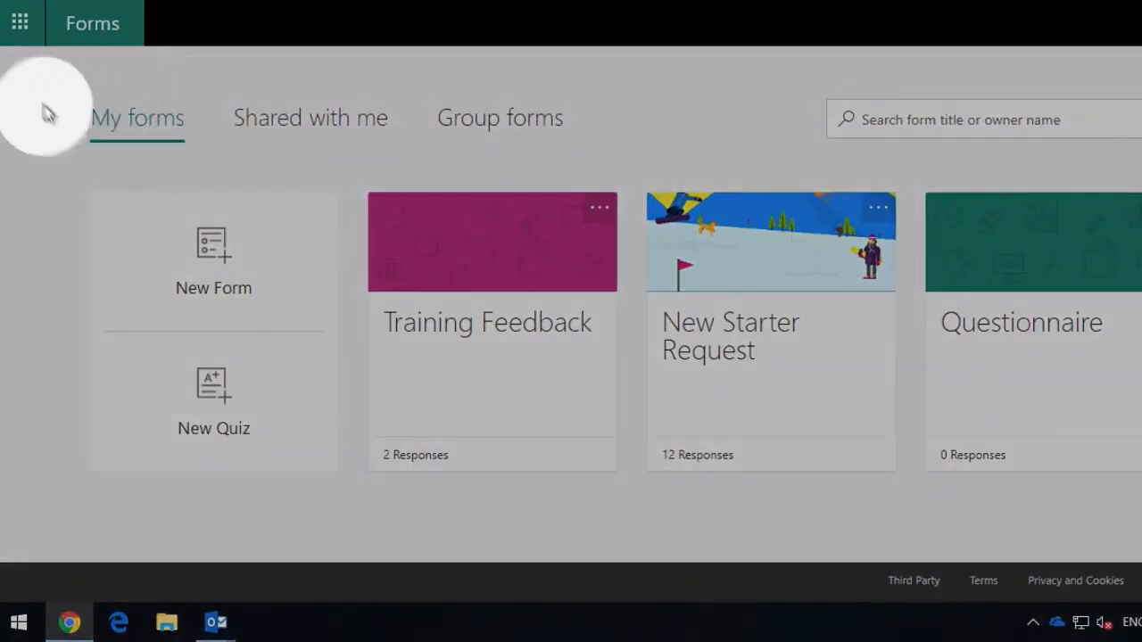
# - Open Forms from the full list of Office 365 apps and create a new quiz
pyautogui.click(25, 41)
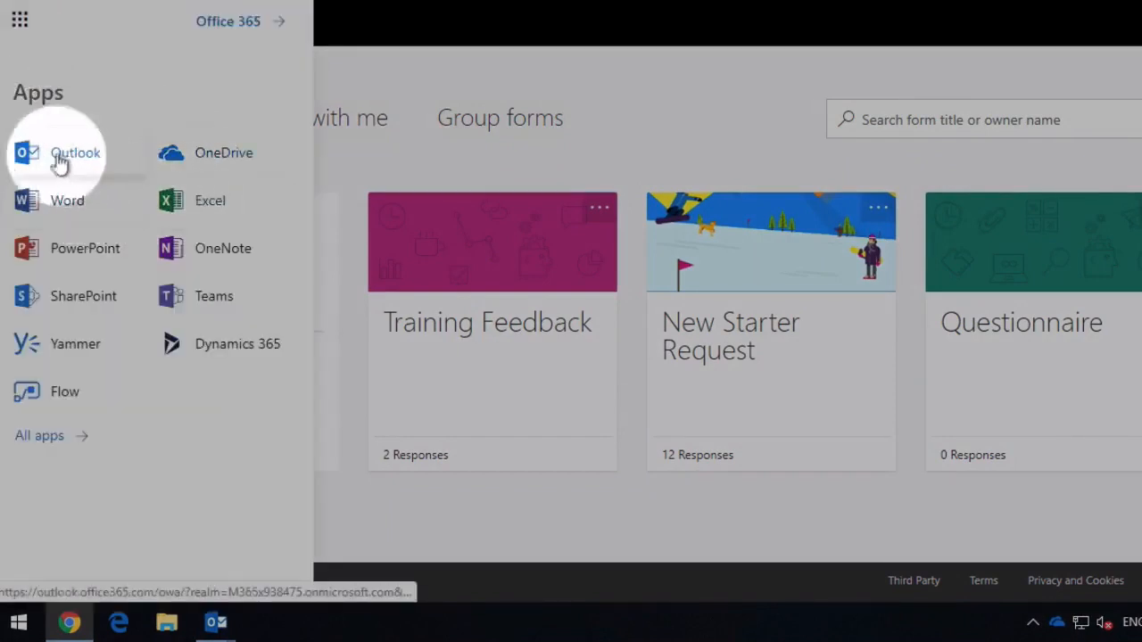
pyautogui.click(40, 438)
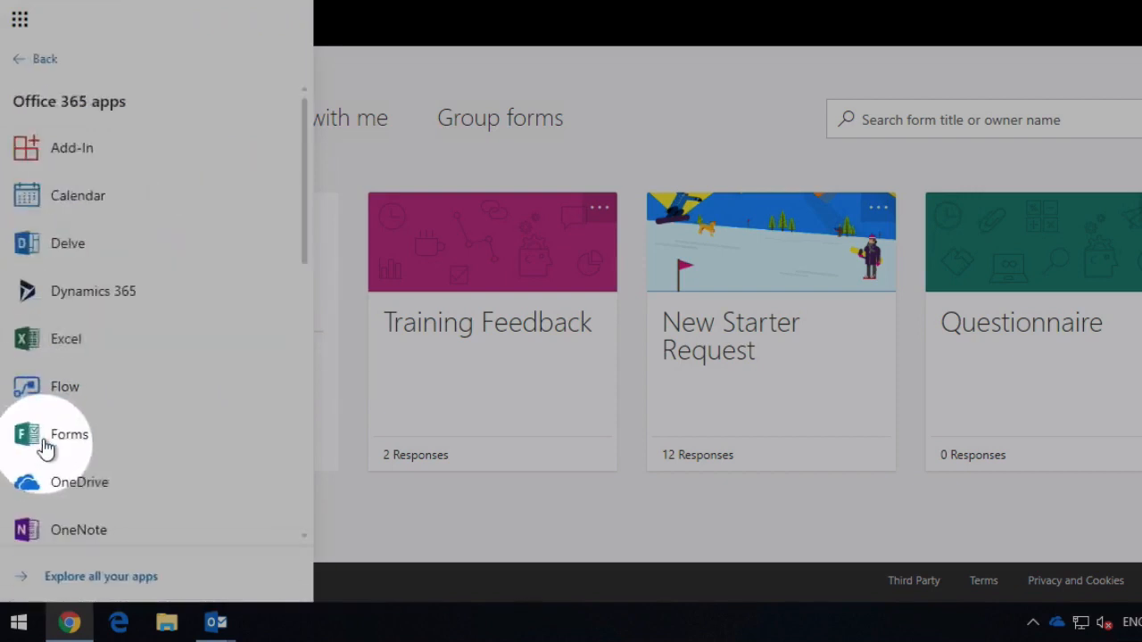
pyautogui.click(89, 439)
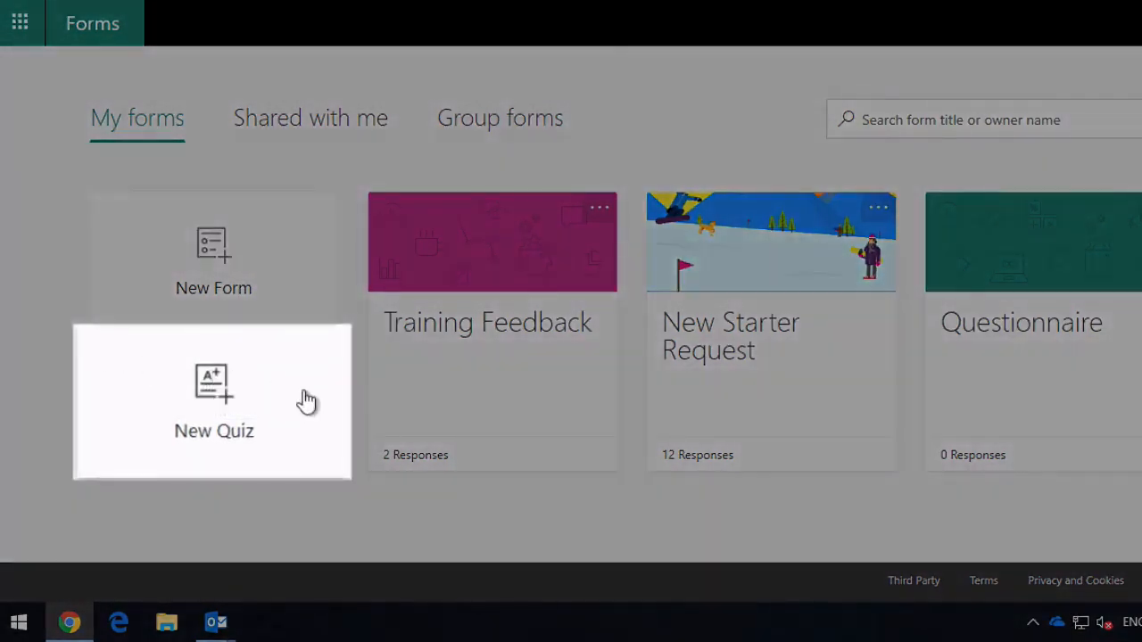
pyautogui.click(302, 400)
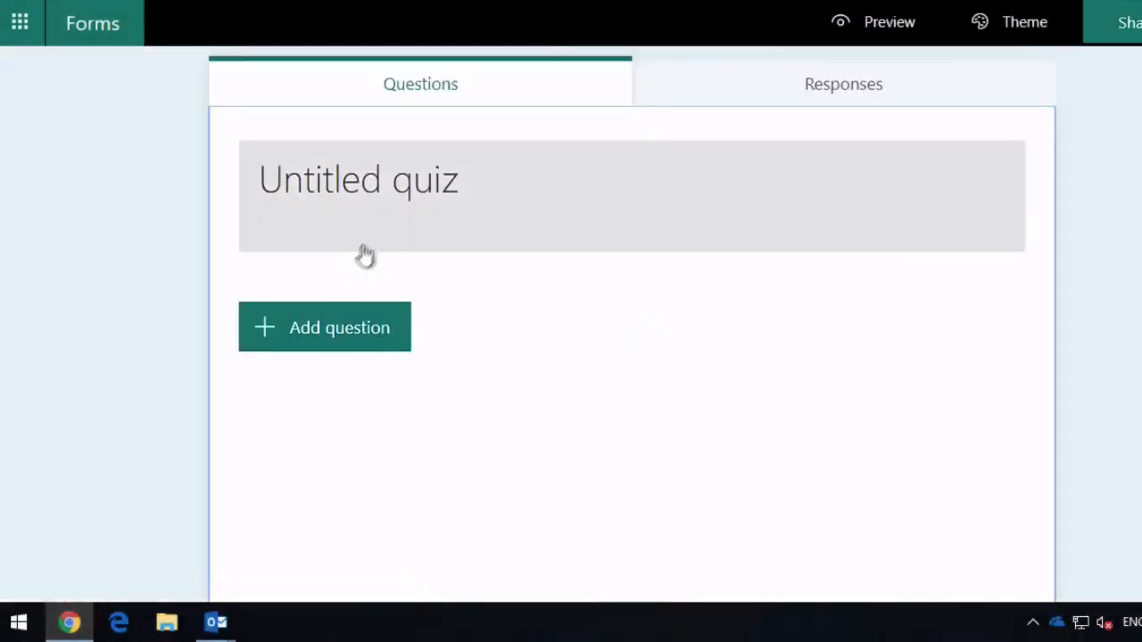
# - Title the quiz "Magna Carta Quiz", removing the placeholder title text
pyautogui.click(415, 190)
pyautogui.write('Magna ')
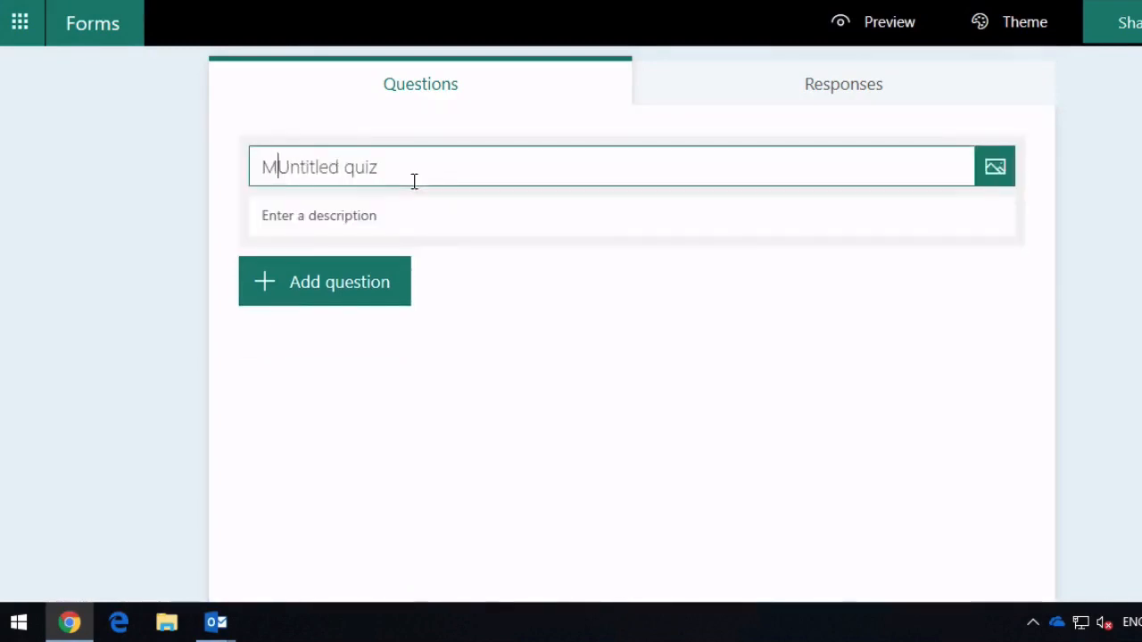
pyautogui.write('Carta Quiz')
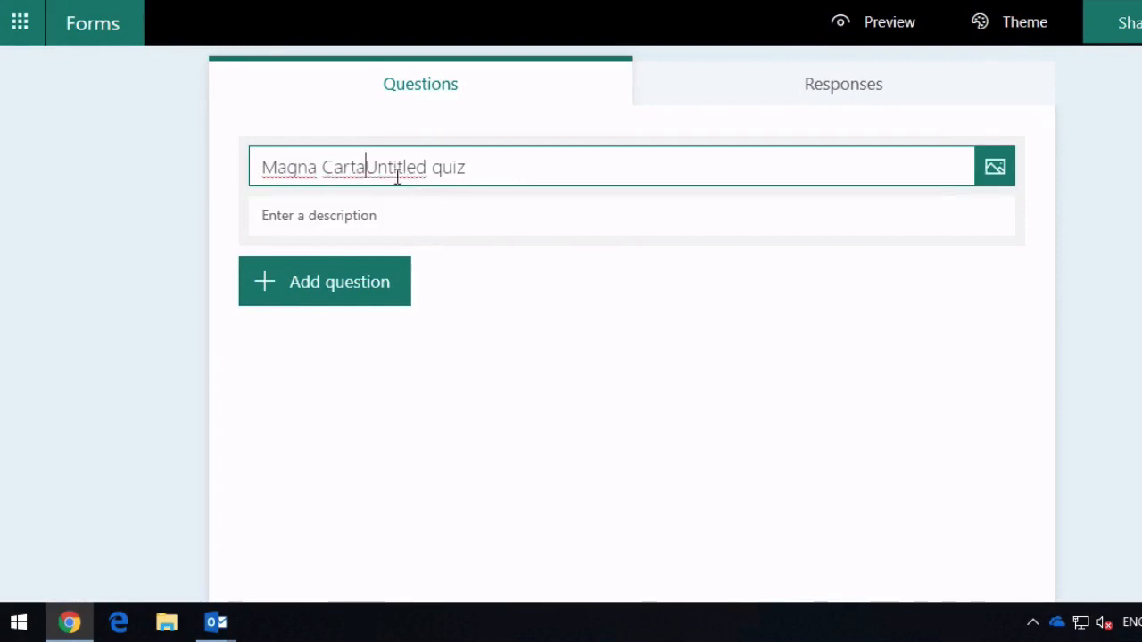
pyautogui.moveTo(410, 167); pyautogui.dragTo(589, 162)
pyautogui.press('Delete')
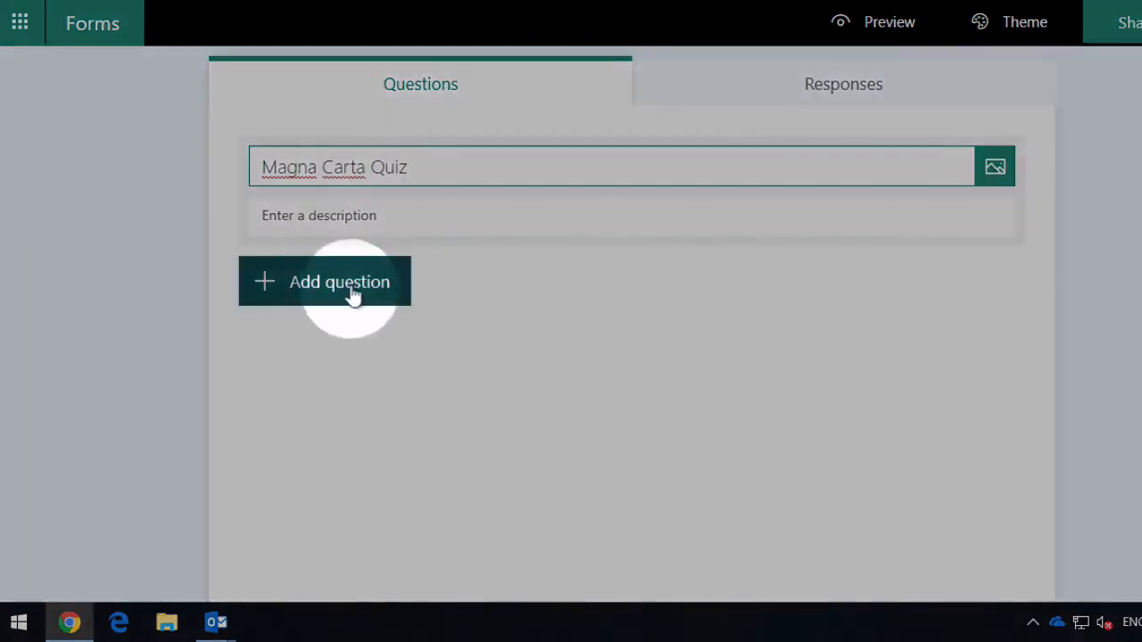
# - Add a choice question reading "When was the magna carta signed?"
pyautogui.click(330, 284)
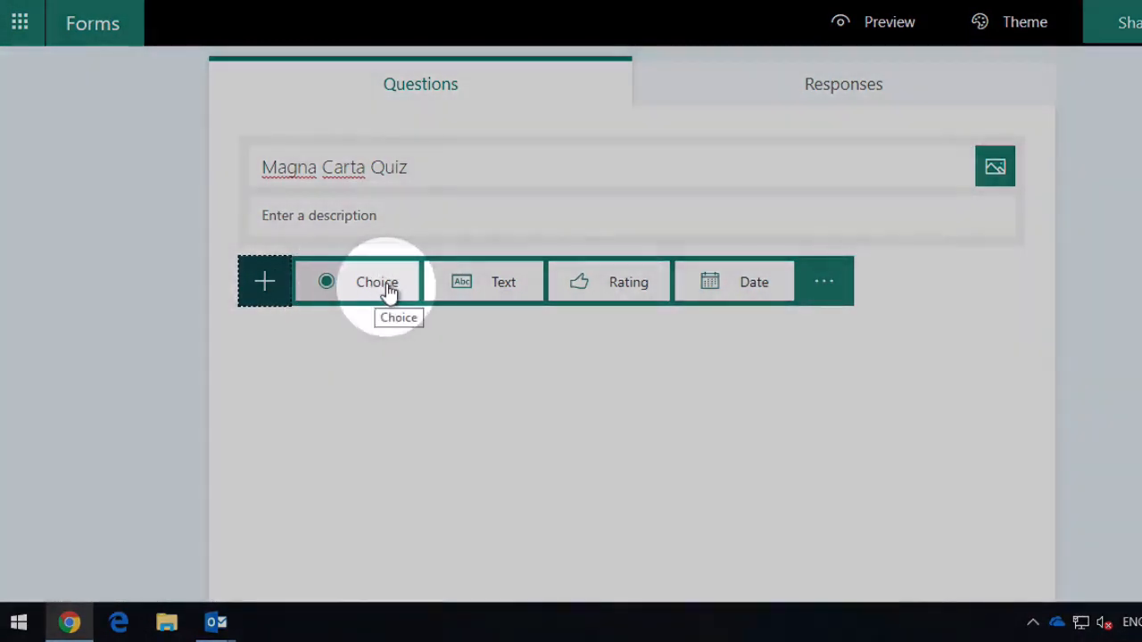
pyautogui.click(389, 291)
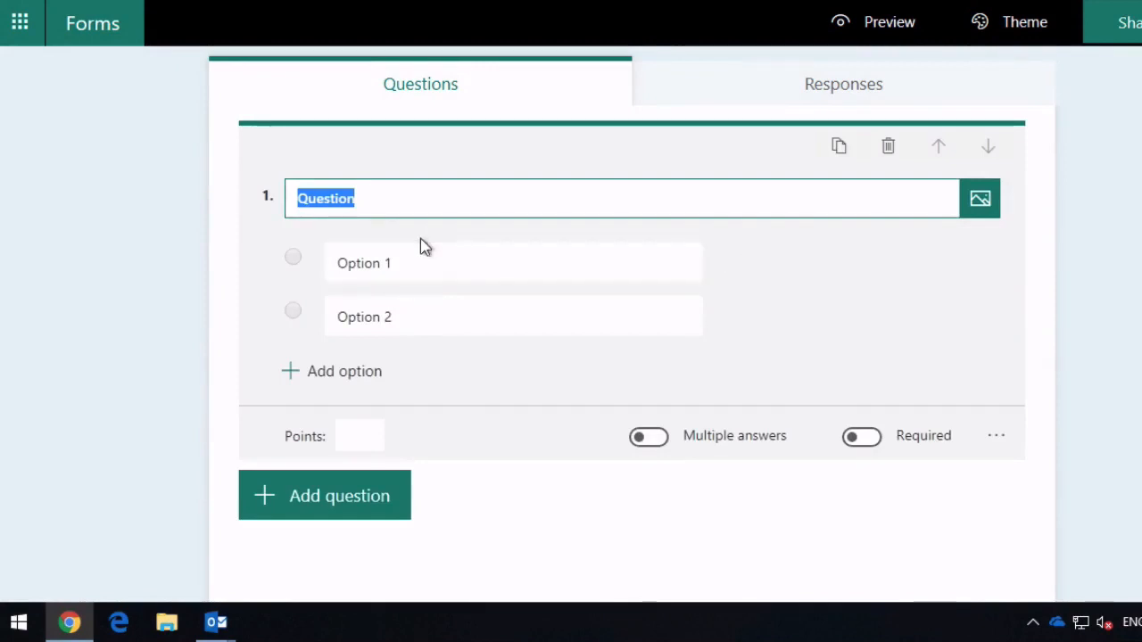
pyautogui.write('When was the magna carta signed?')
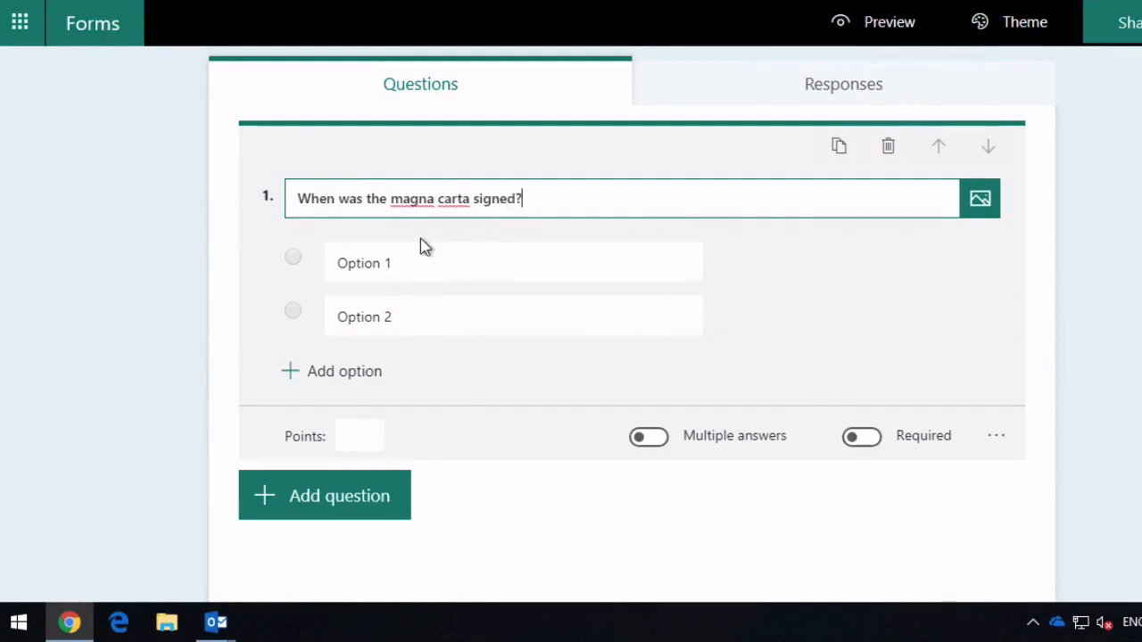
# - Give the first question the answer options 1215, 1315 and 1415, and mark 1215 as the correct answer
pyautogui.click(426, 262)
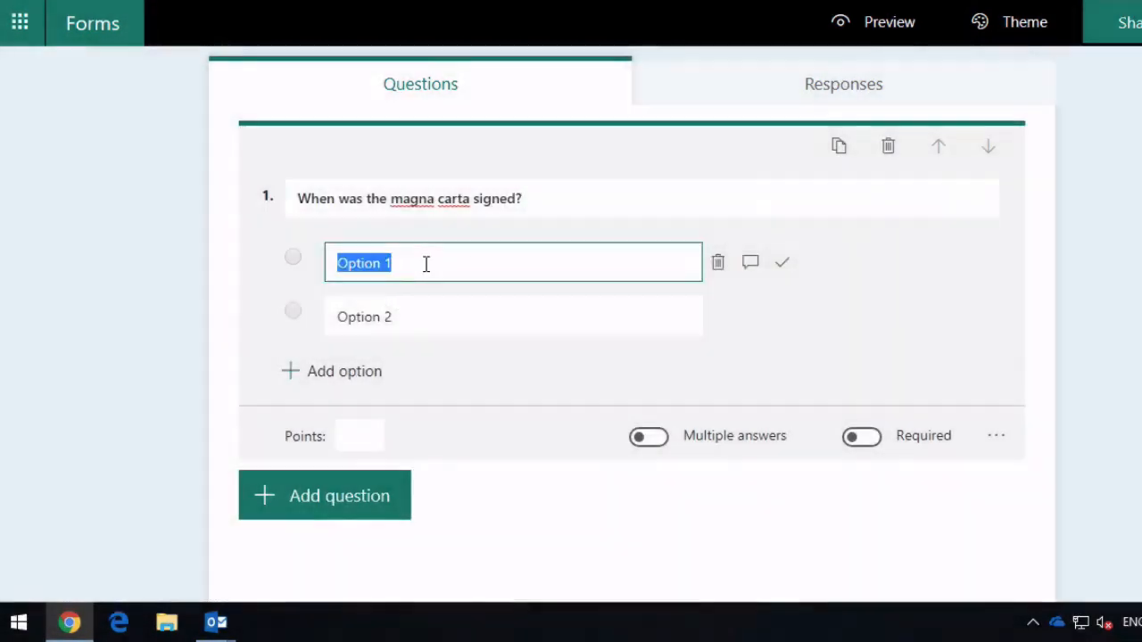
pyautogui.write('1215')
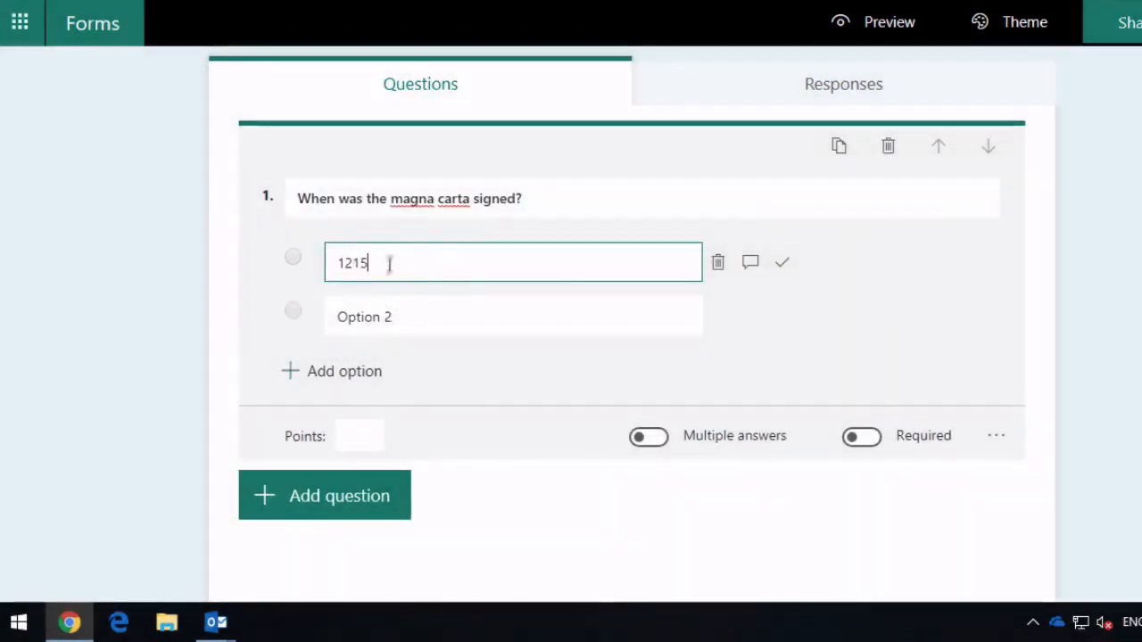
pyautogui.click(375, 316)
pyautogui.write('1315')
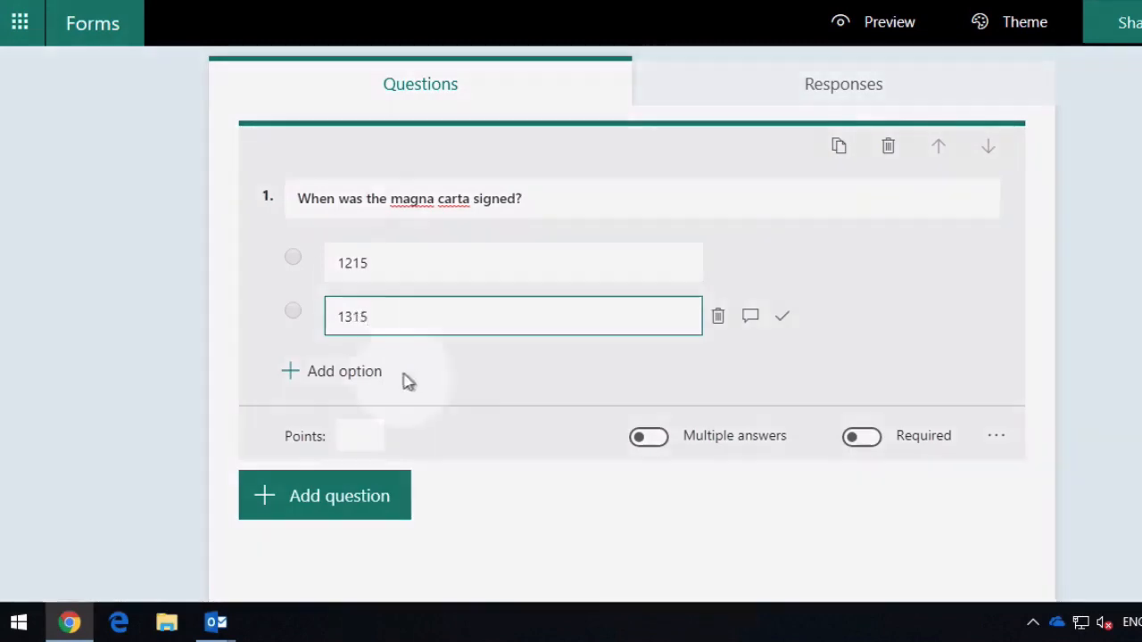
pyautogui.click(348, 372)
pyautogui.write('1415Option 3')
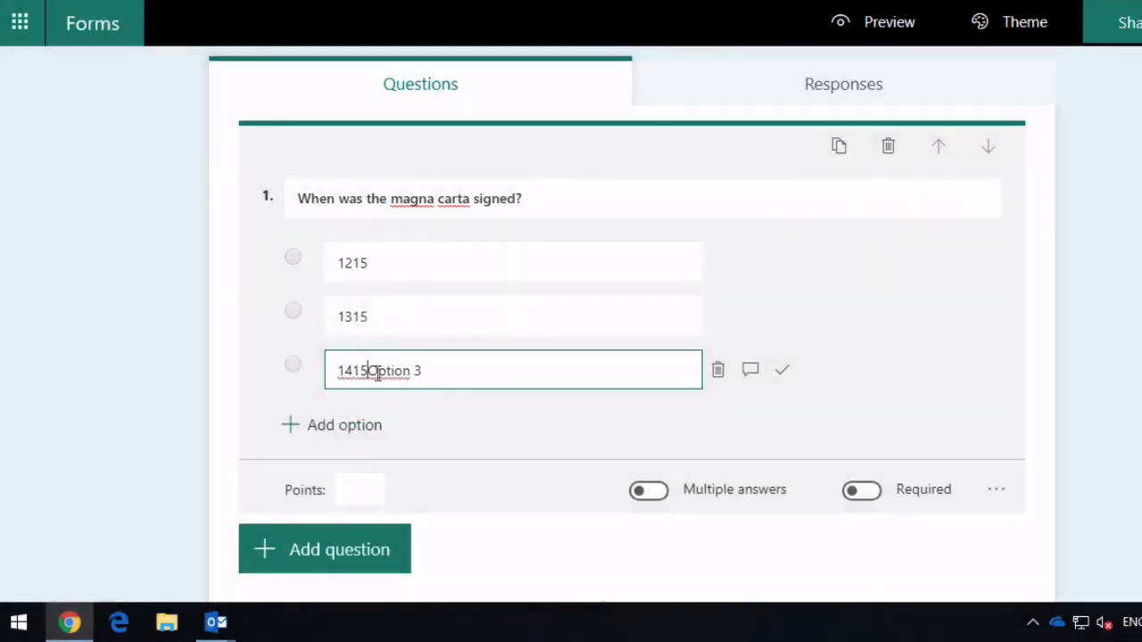
pyautogui.moveTo(377, 373); pyautogui.dragTo(479, 367)
pyautogui.press('Delete')
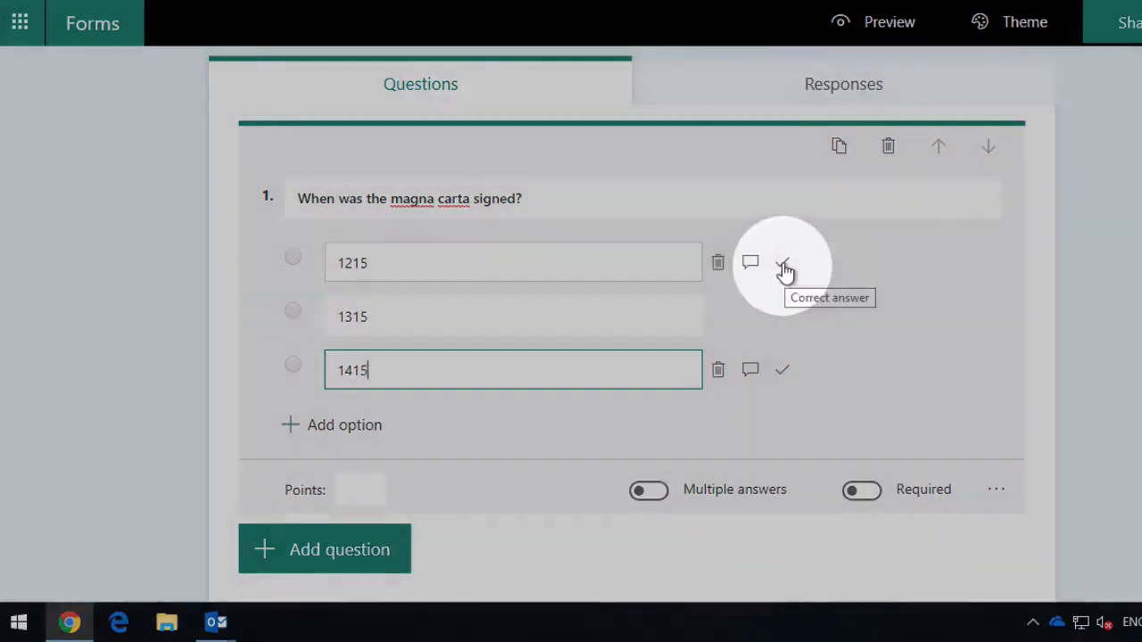
pyautogui.click(783, 268)
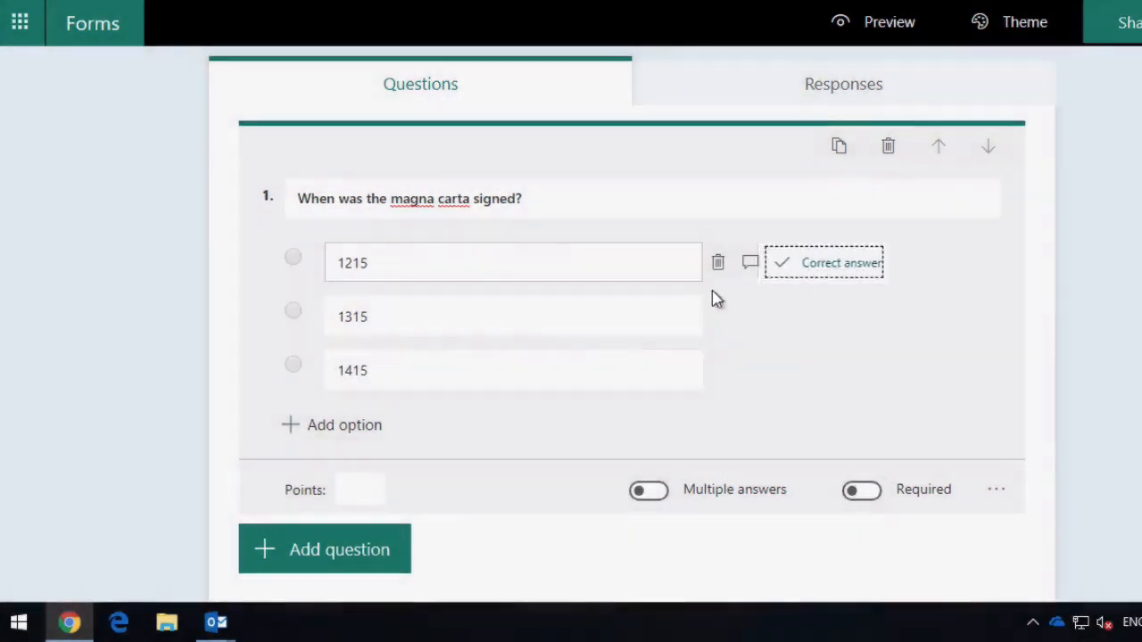
# - Add the respondent message "1215 was the correct answer" to the 1315 option
pyautogui.moveTo(653, 305)
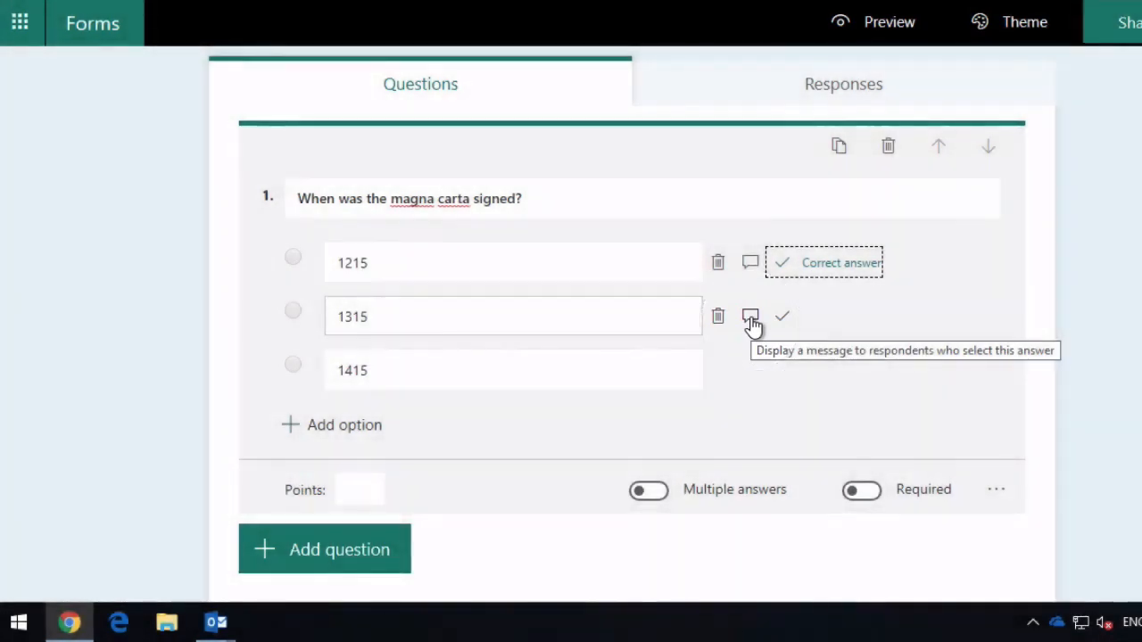
pyautogui.click(750, 318)
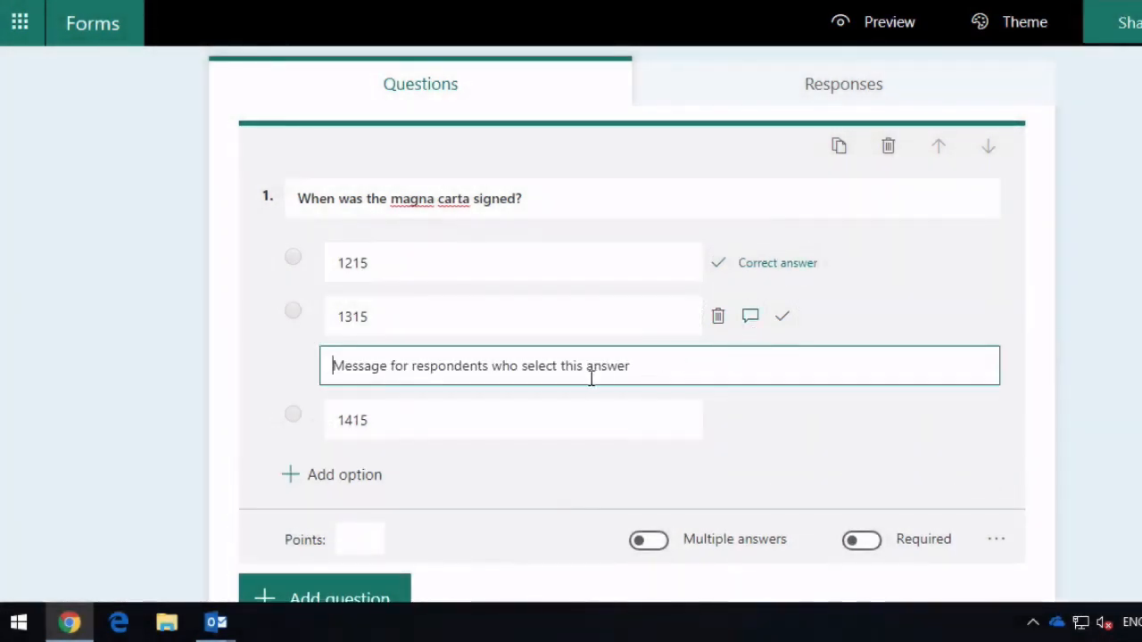
pyautogui.moveTo(651, 368); pyautogui.dragTo(276, 380)
pyautogui.press('BackSpace')
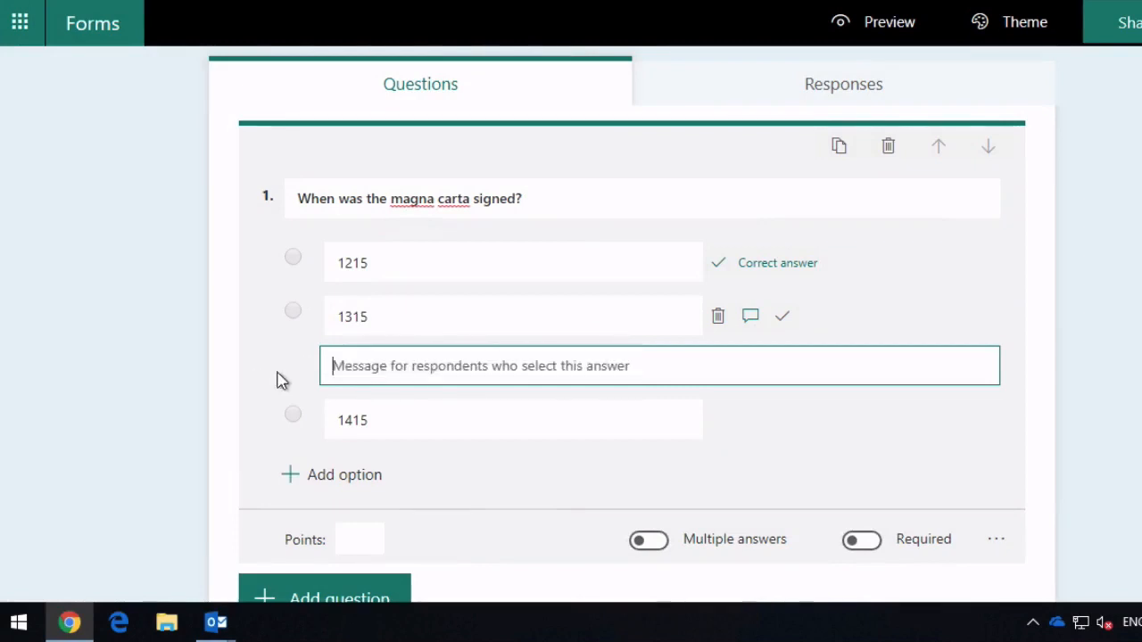
pyautogui.write('1215 was the correct answer')
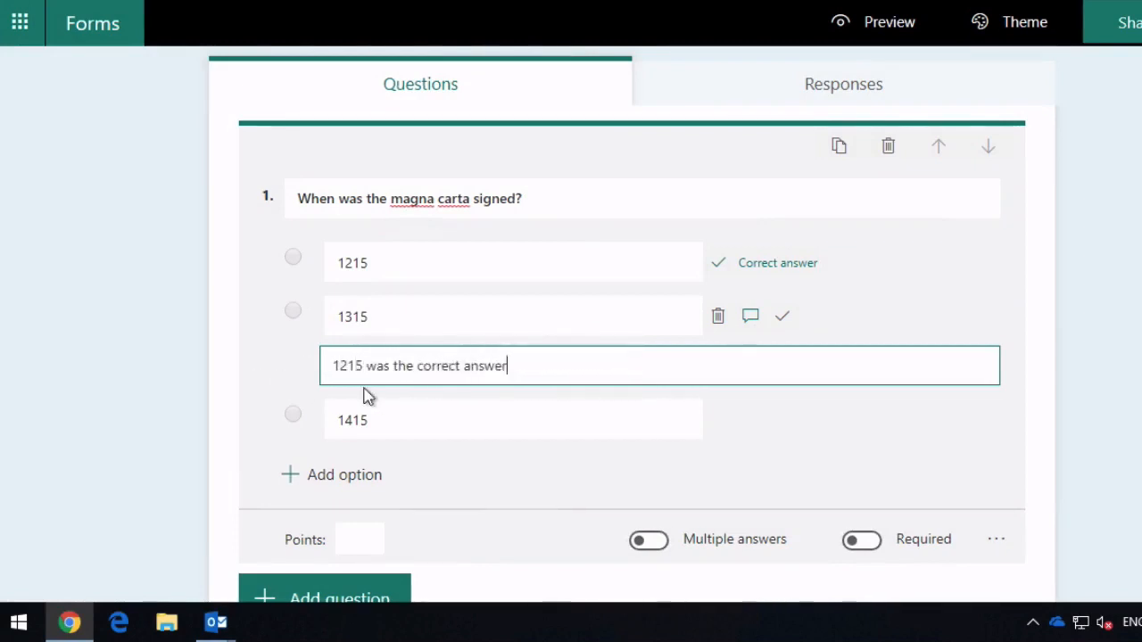
# - Copy the 1315 option's message into a respondent message for the 1415 option, removing the leftover placeholder text
pyautogui.moveTo(528, 371); pyautogui.dragTo(295, 372)
pyautogui.hotkey('ctrl', 'c')
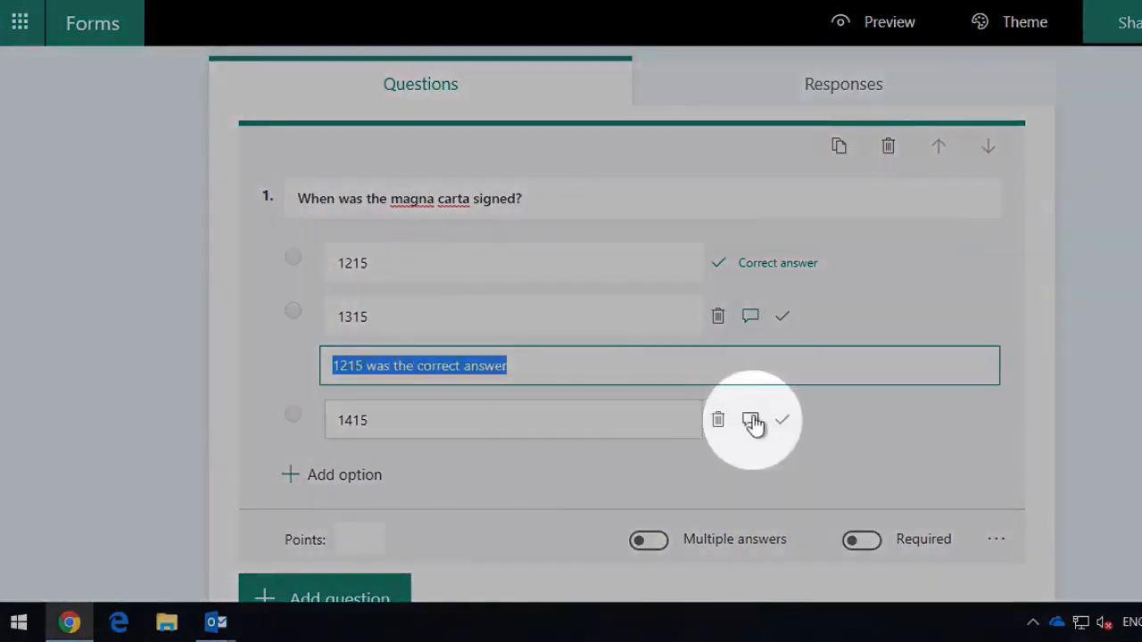
pyautogui.click(751, 419)
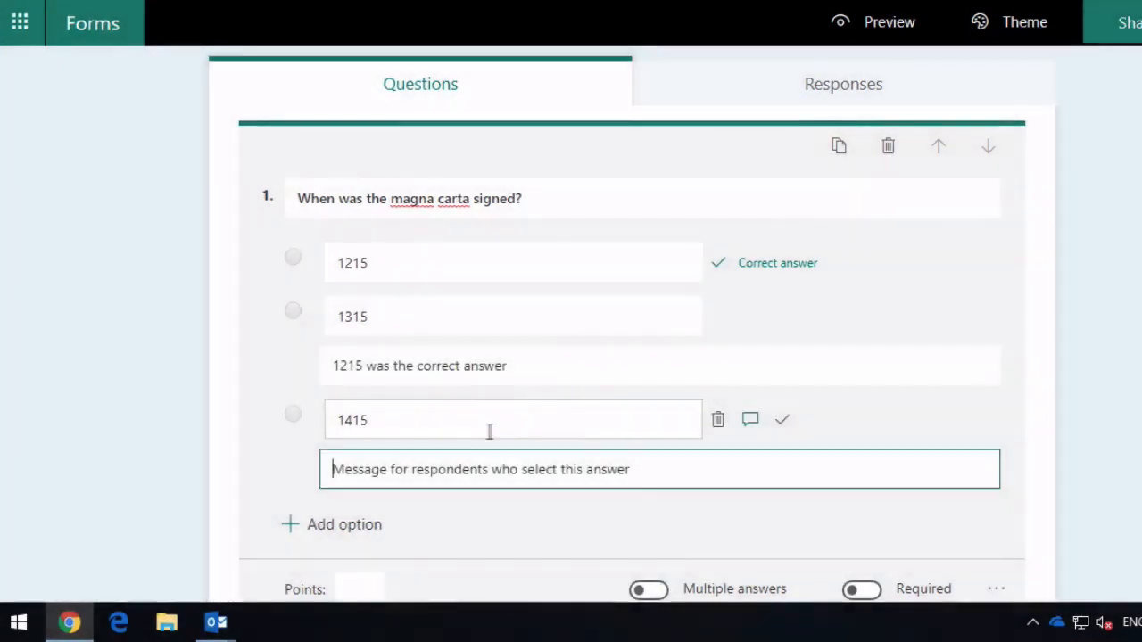
pyautogui.hotkey('ctrl', 'v')
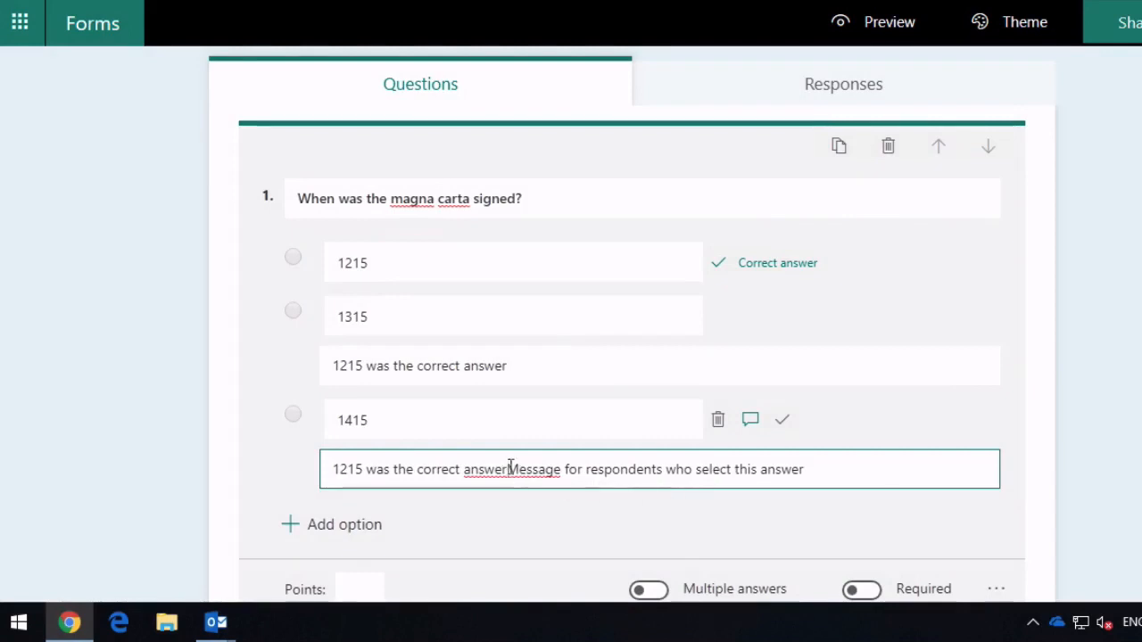
pyautogui.moveTo(508, 469); pyautogui.dragTo(996, 449)
pyautogui.press('BackSpace')
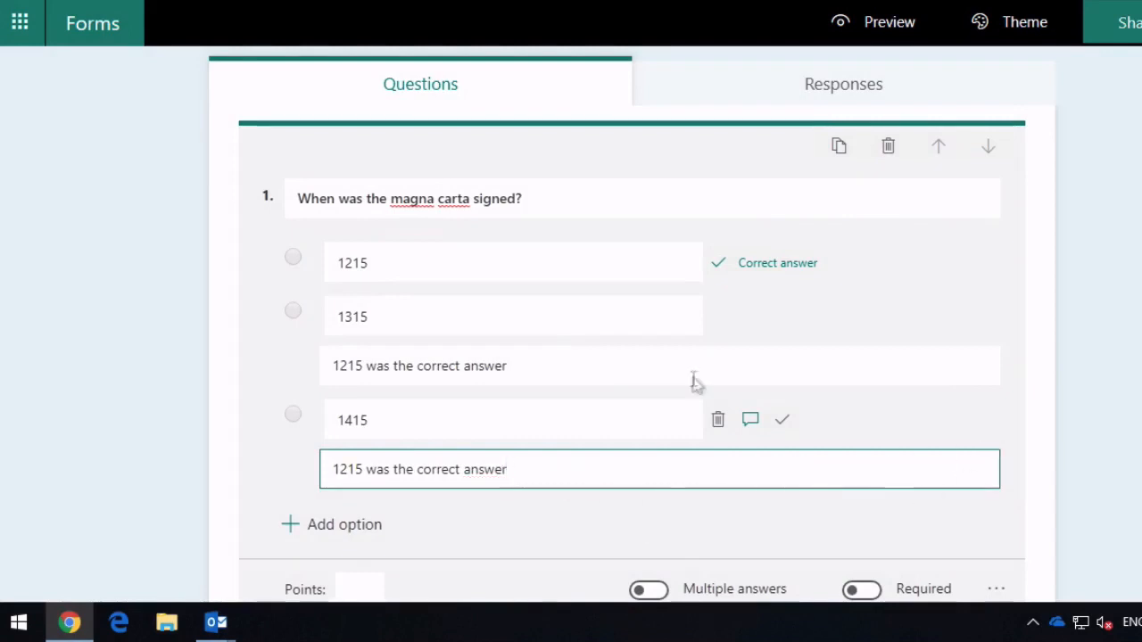
# - Add a second choice question reading "Which English King signed the Magna Carta?"
pyautogui.scroll(-1, 696, 380)
pyautogui.scroll(-1, 698, 376)
pyautogui.scroll(-1, 698, 376)
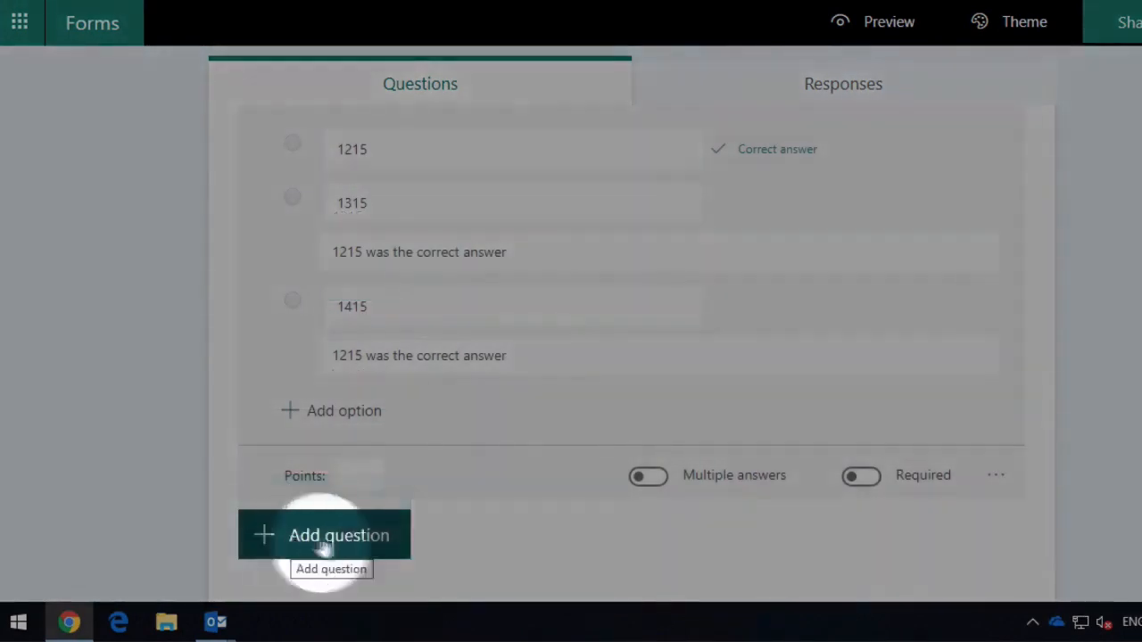
pyautogui.click(350, 549)
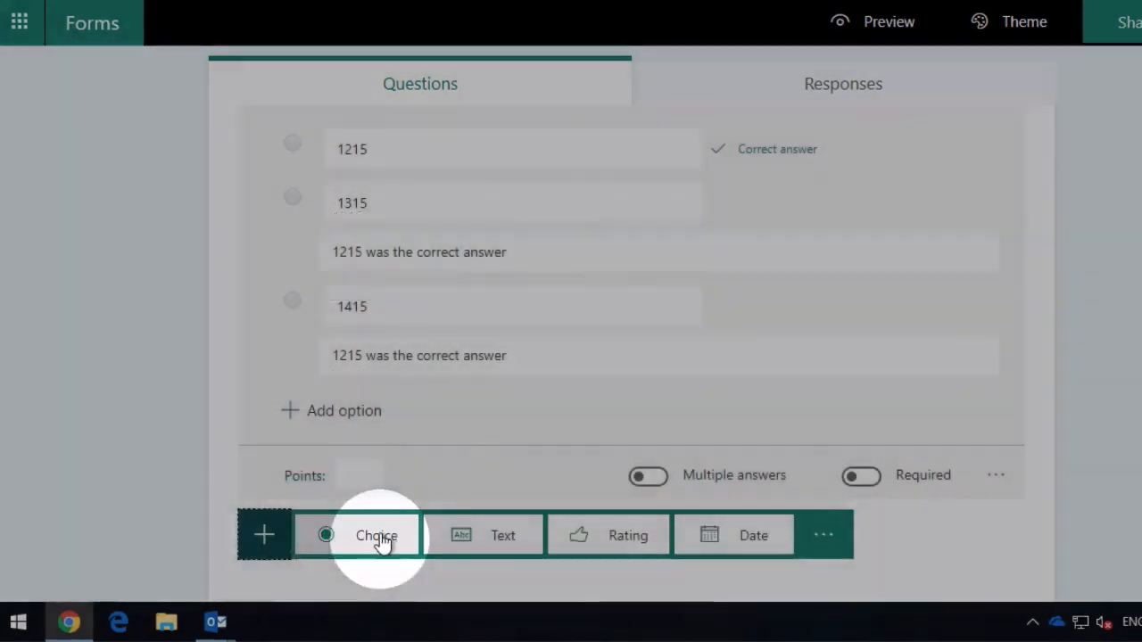
pyautogui.click(383, 539)
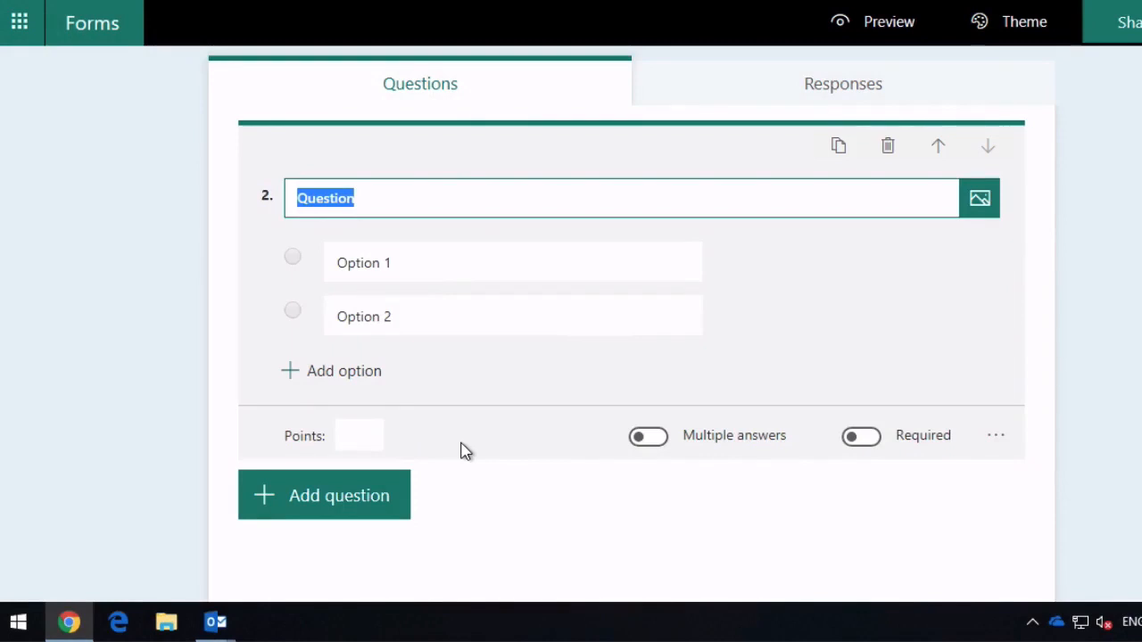
pyautogui.write('Wh')
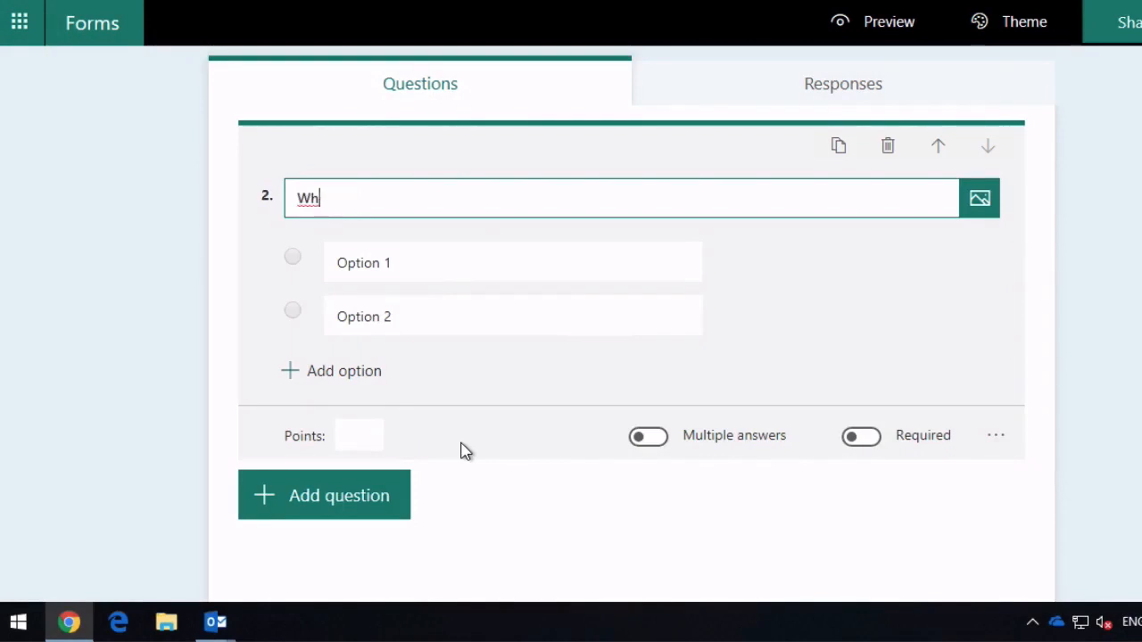
pyautogui.write('ciich English King signed the Magn')
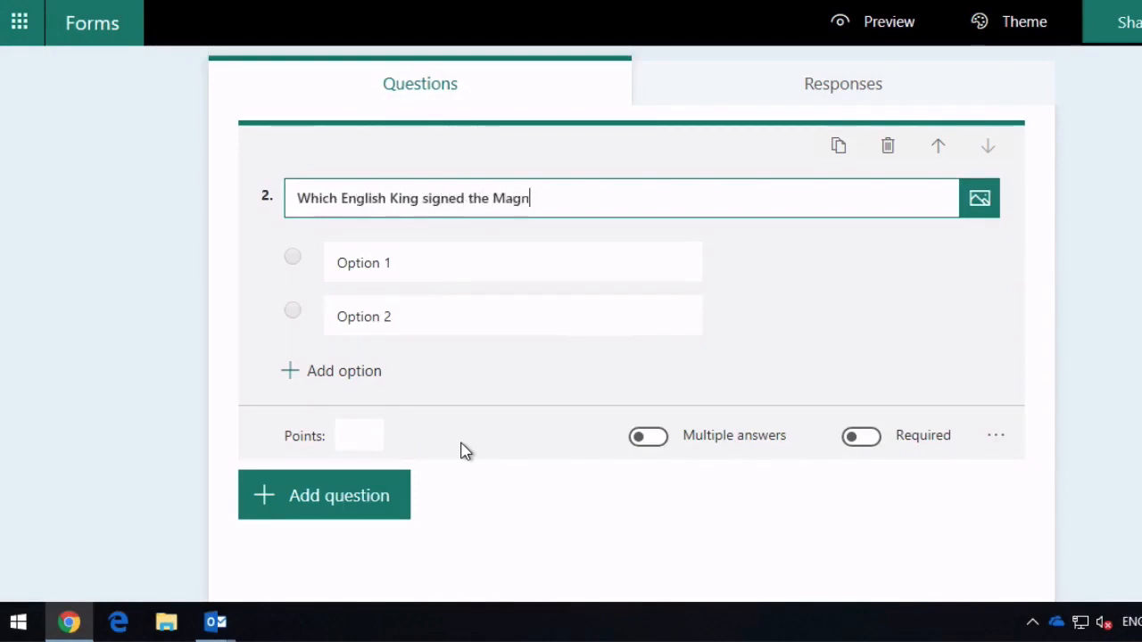
pyautogui.write('a Carta?')
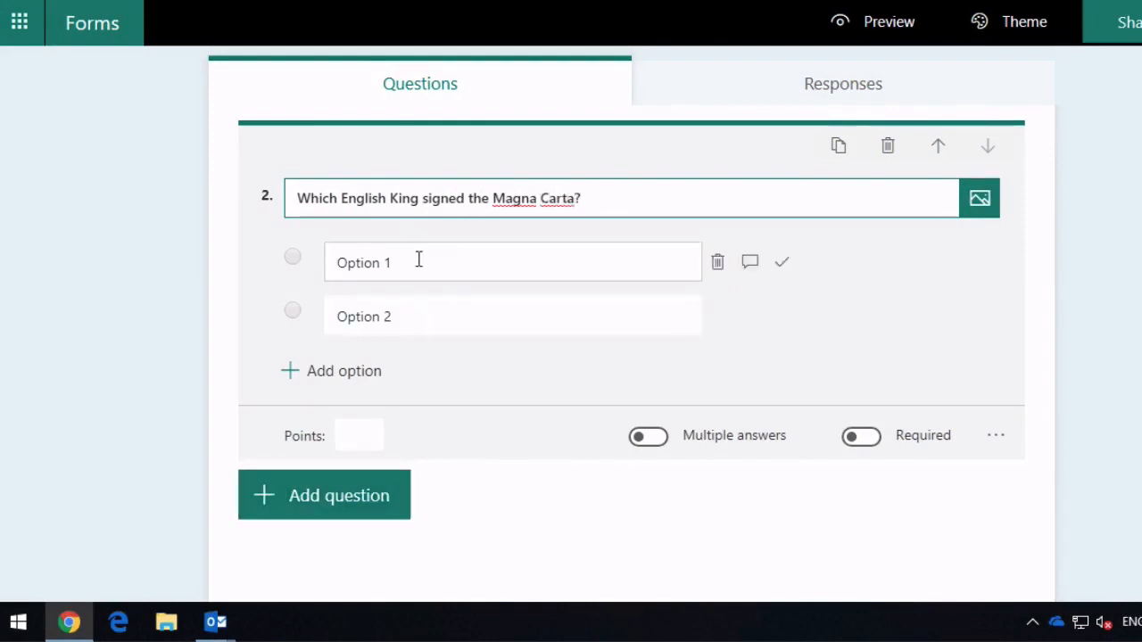
# - Give the second question the answer options Henry III, Henry II and John, and mark John as the correct answer
pyautogui.click(418, 259)
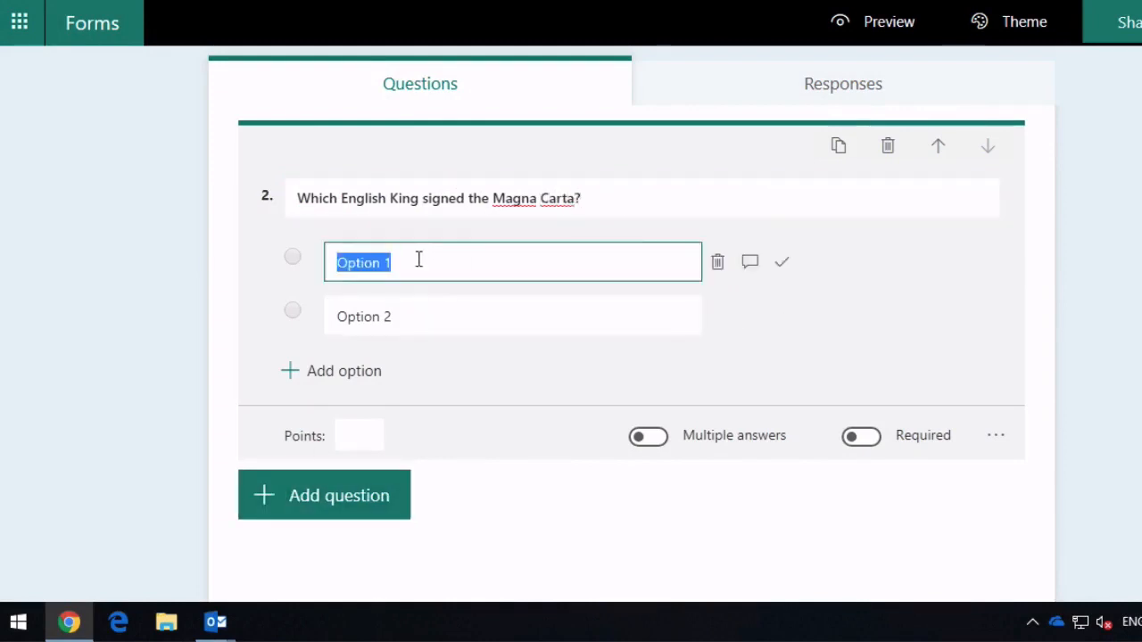
pyautogui.write('Henry')
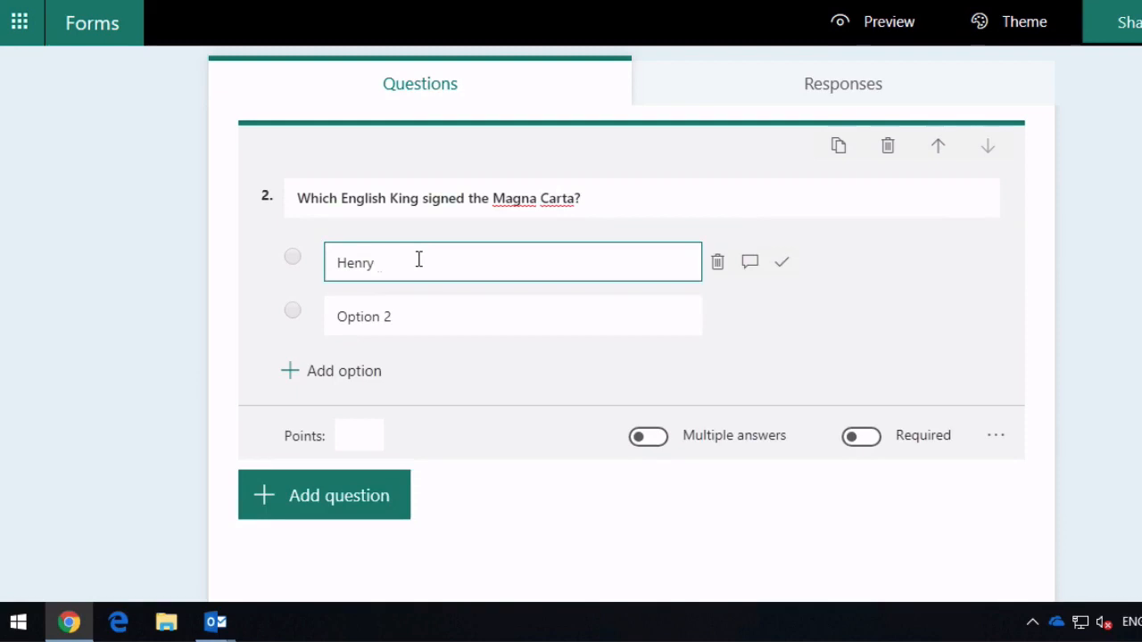
pyautogui.write(' III')
pyautogui.click(399, 302)
pyautogui.write('Henry')
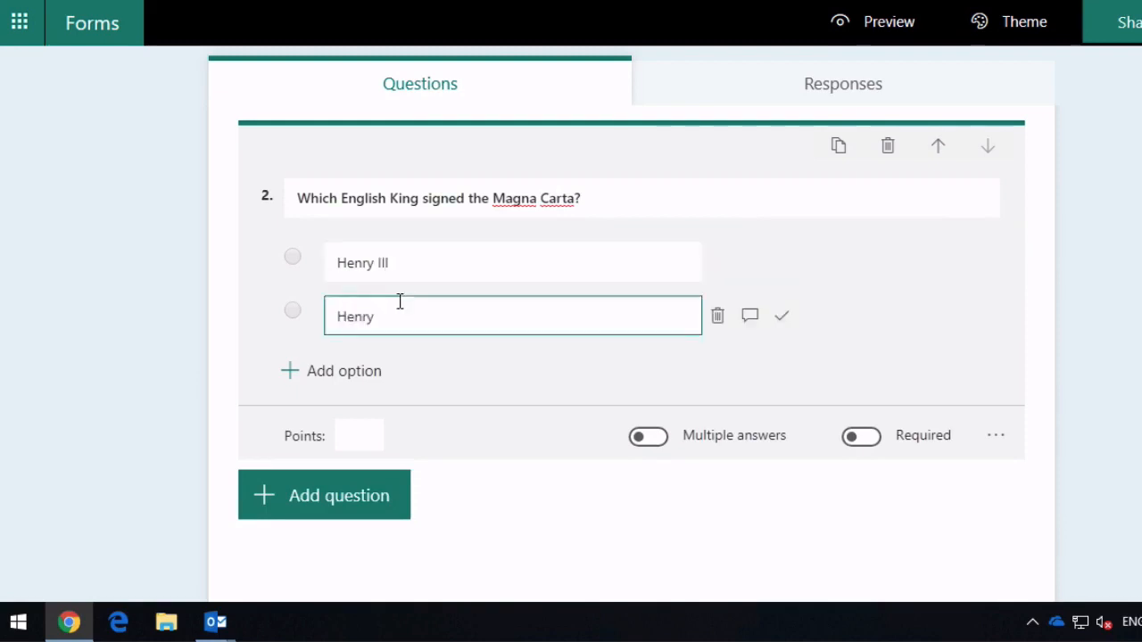
pyautogui.click(384, 370)
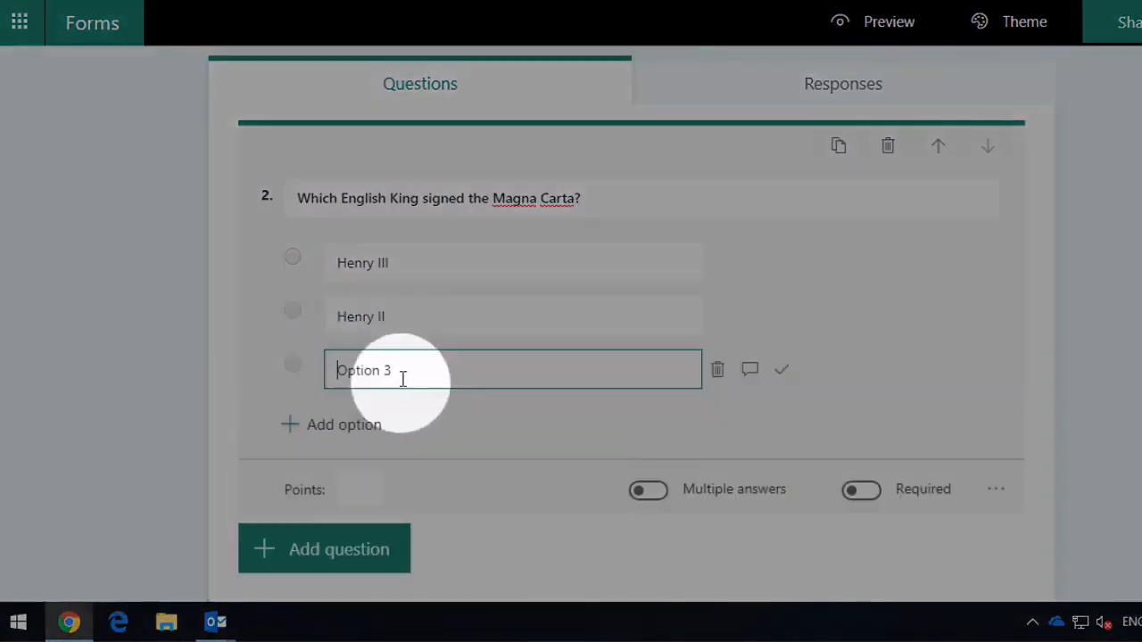
pyautogui.write('John')
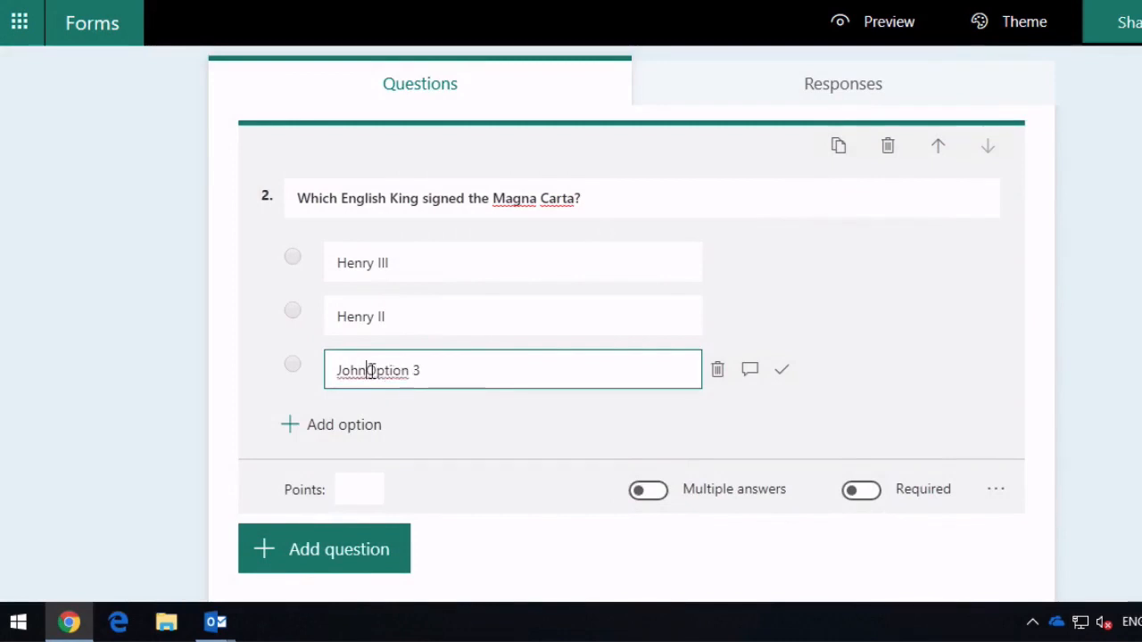
pyautogui.moveTo(368, 371); pyautogui.dragTo(485, 362)
pyautogui.press('BackSpace')
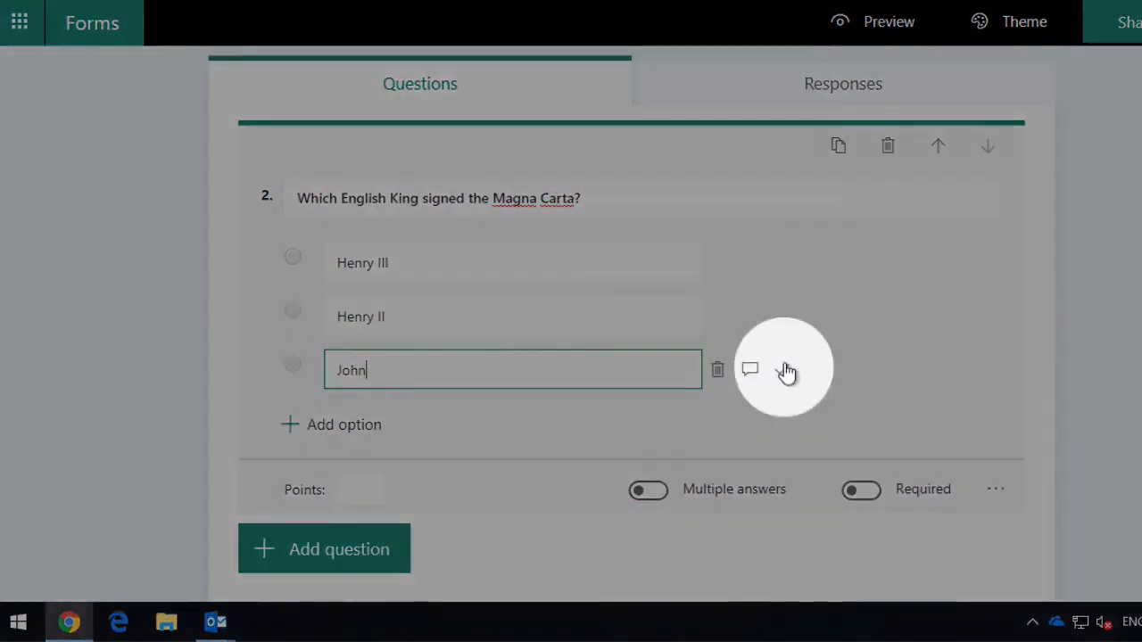
pyautogui.click(782, 370)
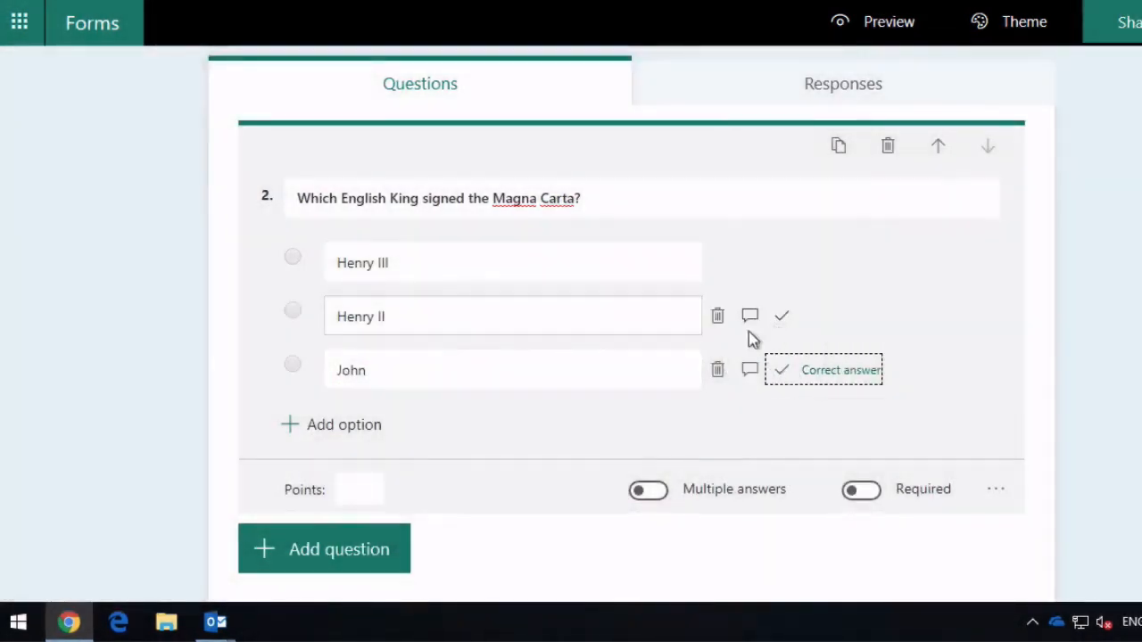
# - Add the respondent message "The correct answer is King John" to the Henry II option, removing the leftover placeholder text
pyautogui.click(750, 317)
pyautogui.click(562, 366)
pyautogui.write('The correct anwer')
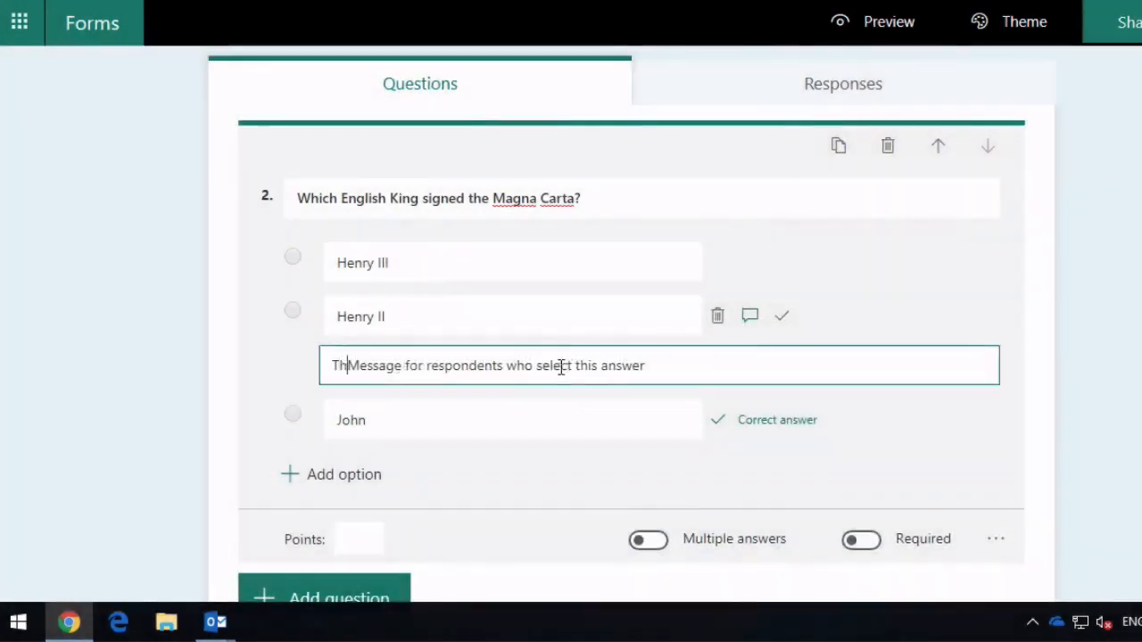
pyautogui.press('BackSpace')
pyautogui.press('BackSpace')
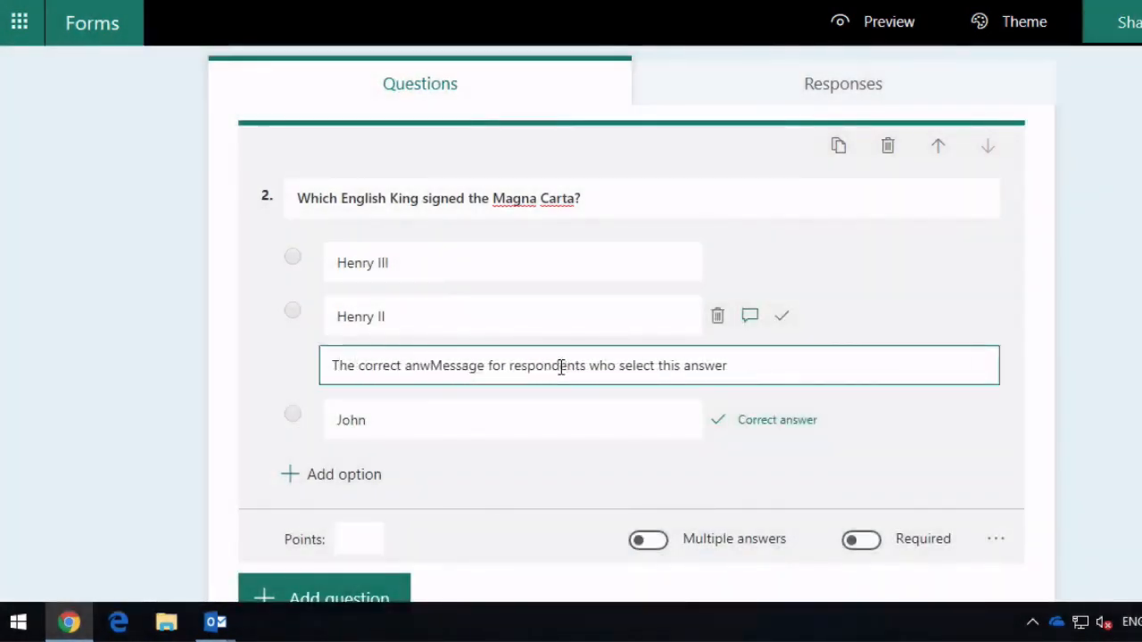
pyautogui.write('swer is King John')
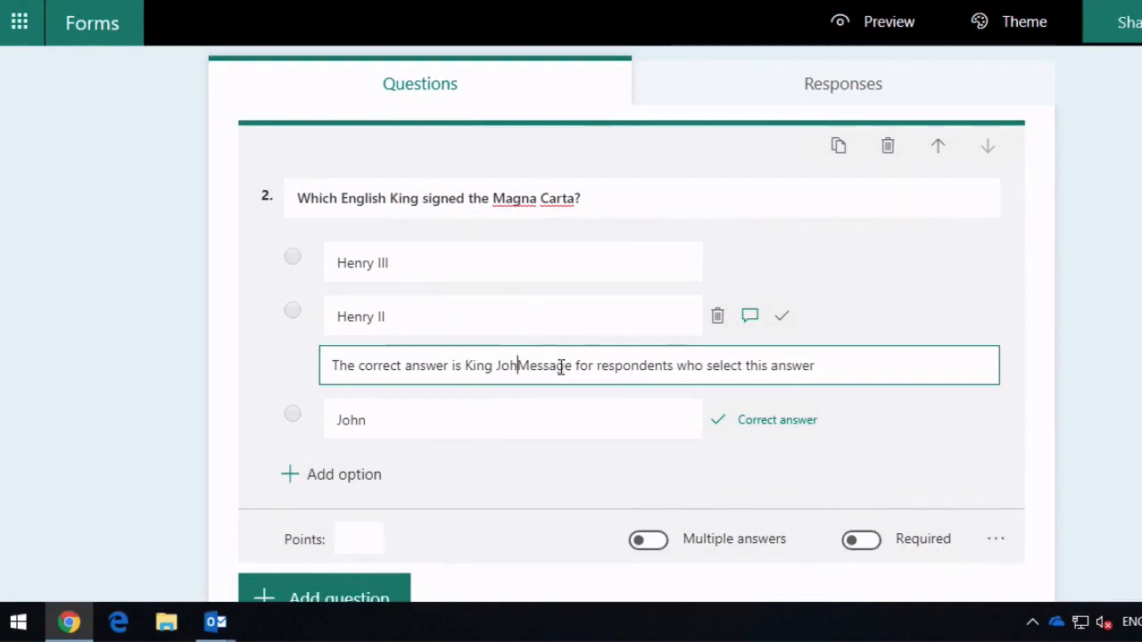
pyautogui.moveTo(497, 366); pyautogui.dragTo(948, 326)
pyautogui.press('Delete')
# - Copy the Henry II option's message into a respondent message for the Henry III option, removing the leftover placeholder text
pyautogui.moveTo(531, 366); pyautogui.dragTo(285, 408)
pyautogui.hotkey('ctrl', 'c')
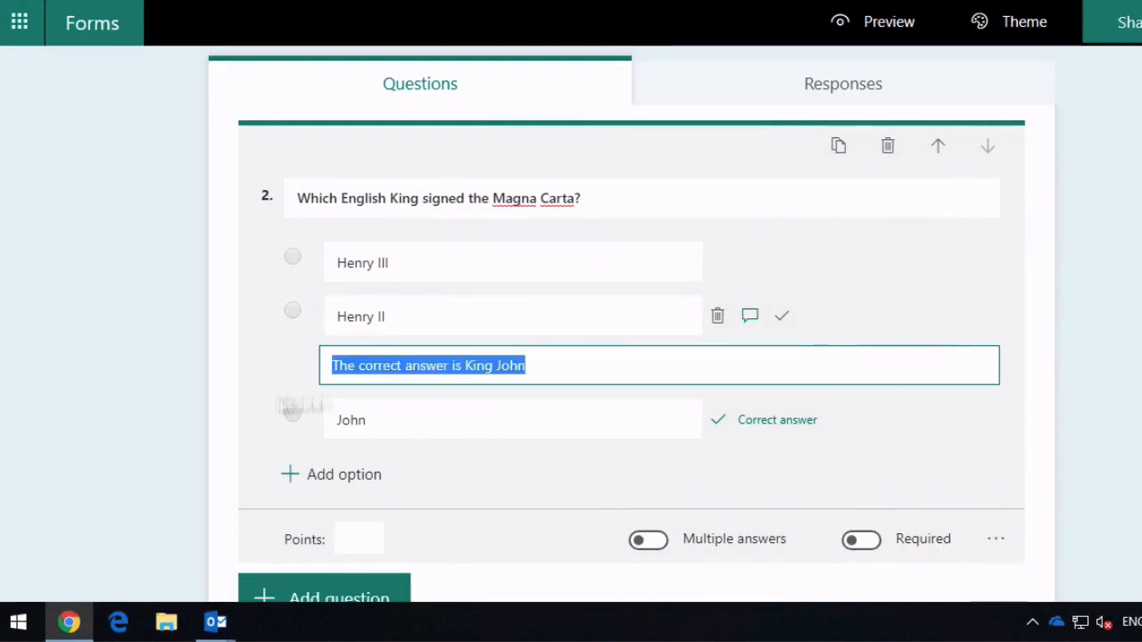
pyautogui.click(446, 272)
pyautogui.click(750, 262)
pyautogui.hotkey('ctrl', 'v')
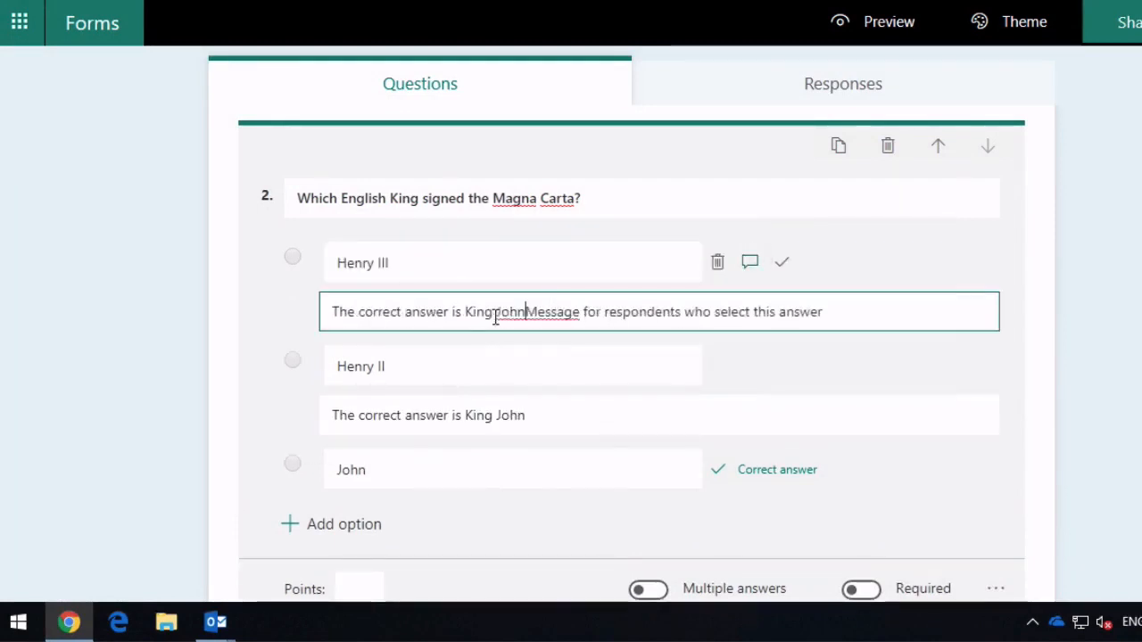
pyautogui.moveTo(527, 312); pyautogui.dragTo(958, 296)
pyautogui.press('Delete')
pyautogui.scroll(-2, 1065, 365)
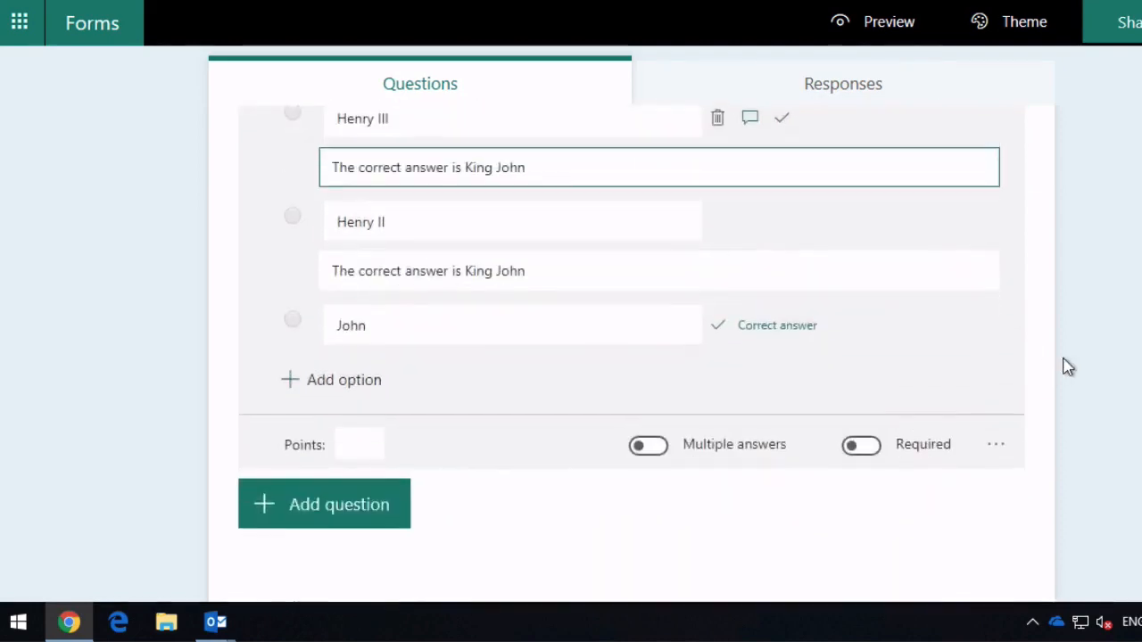
# - Preview the quiz and submit a test response with 1415 for the first question and Henry II for the second
pyautogui.scroll(5, 738, 409)
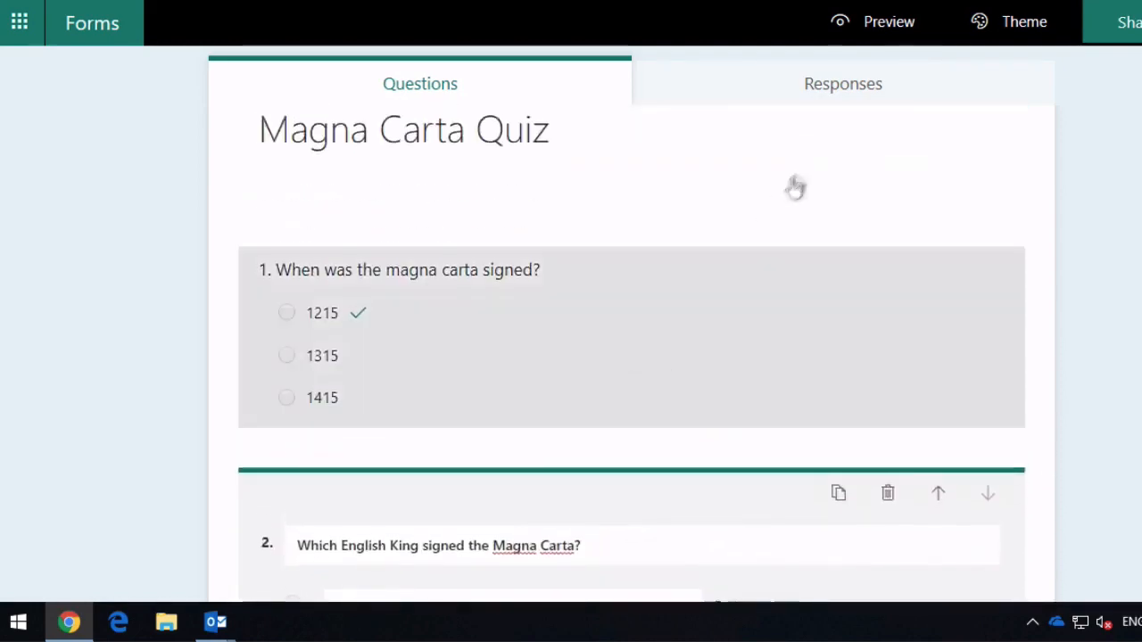
pyautogui.click(855, 107)
pyautogui.click(895, 15)
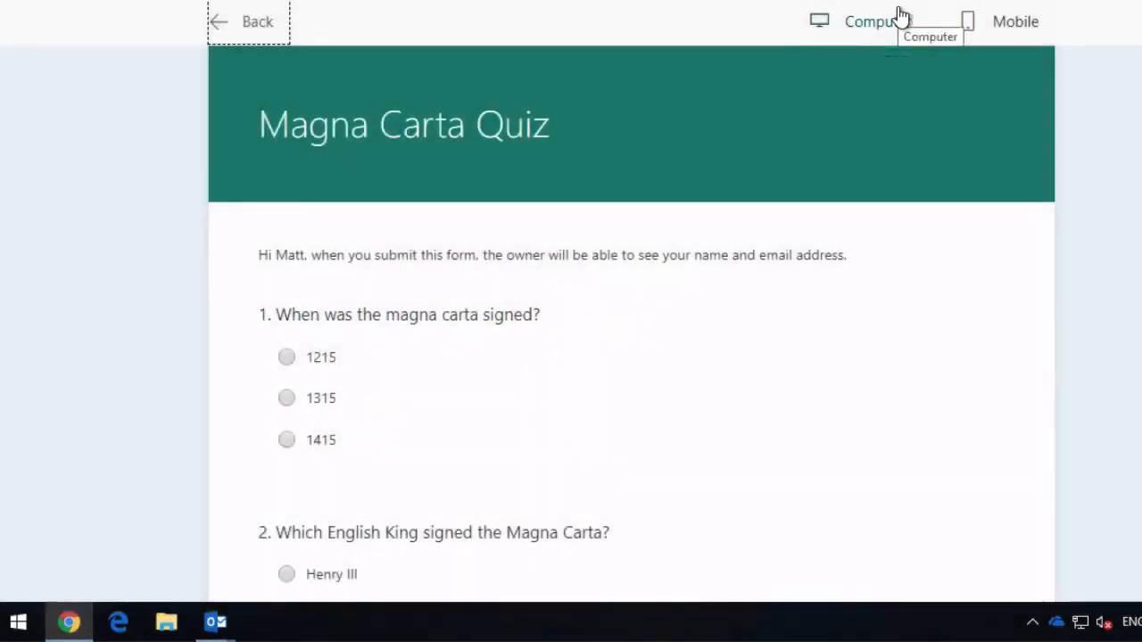
pyautogui.scroll(-1, 148, 408)
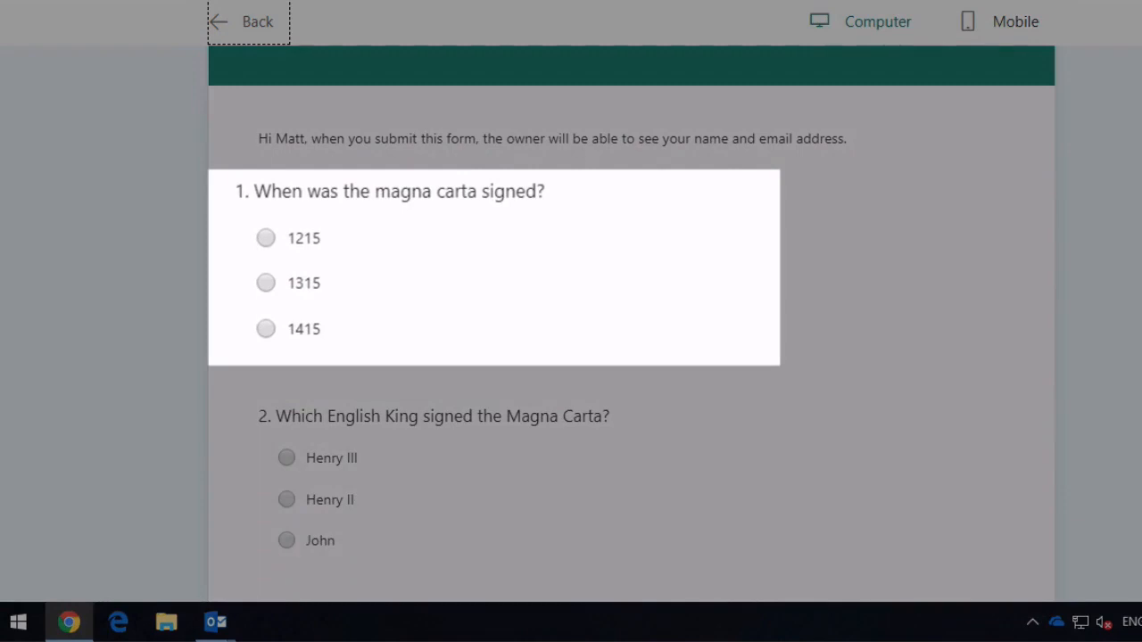
pyautogui.click(267, 330)
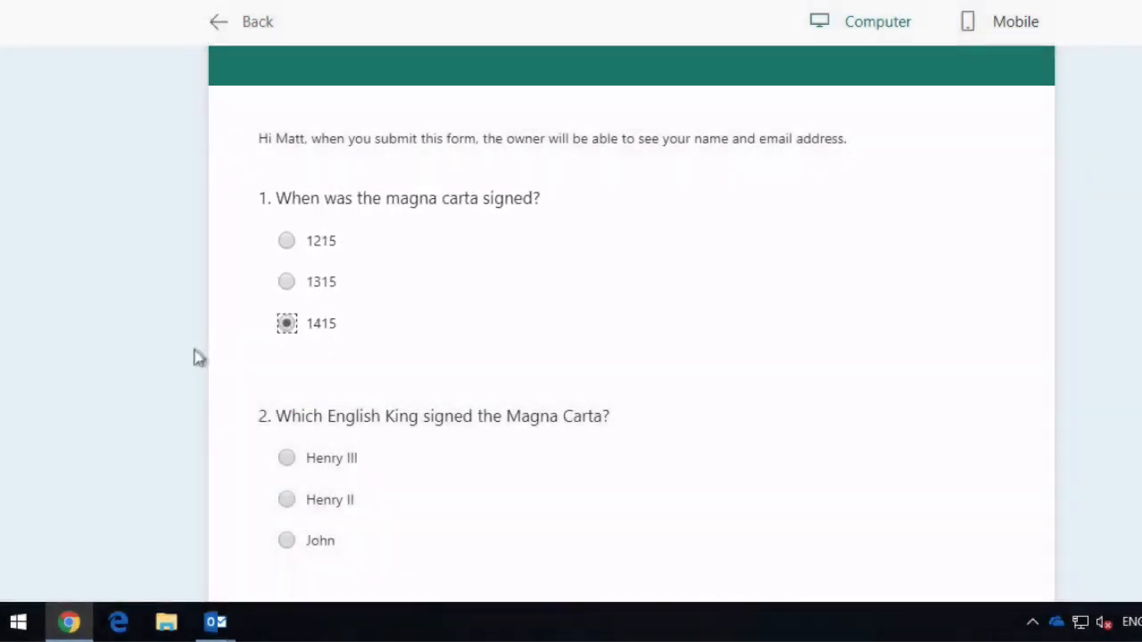
pyautogui.scroll(-1, 195, 366)
pyautogui.scroll(-1, 186, 375)
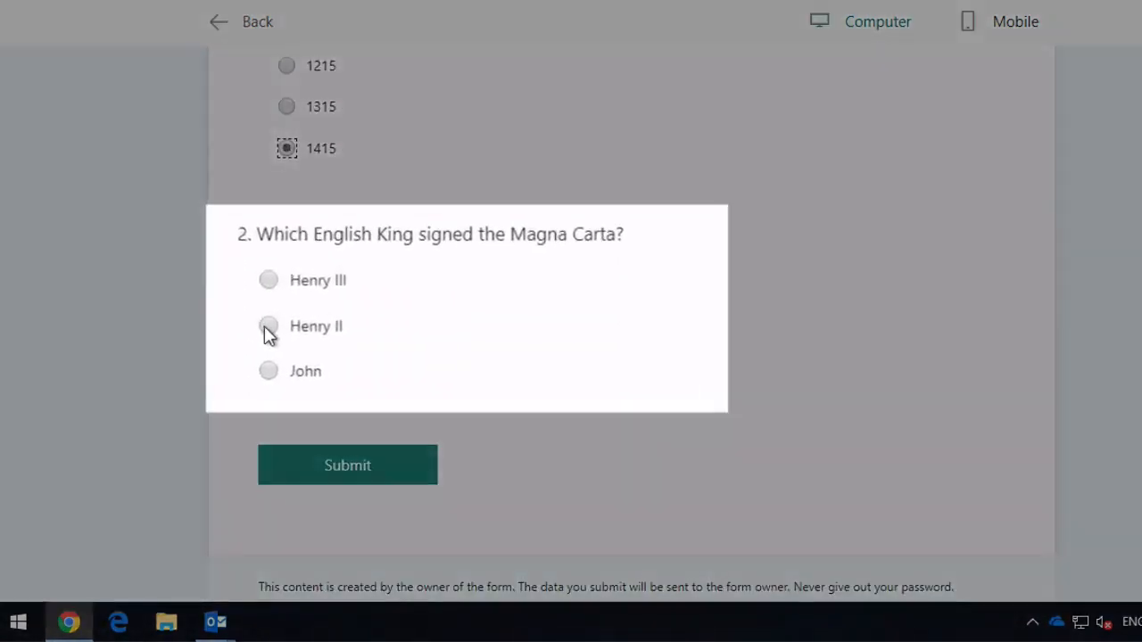
pyautogui.click(268, 326)
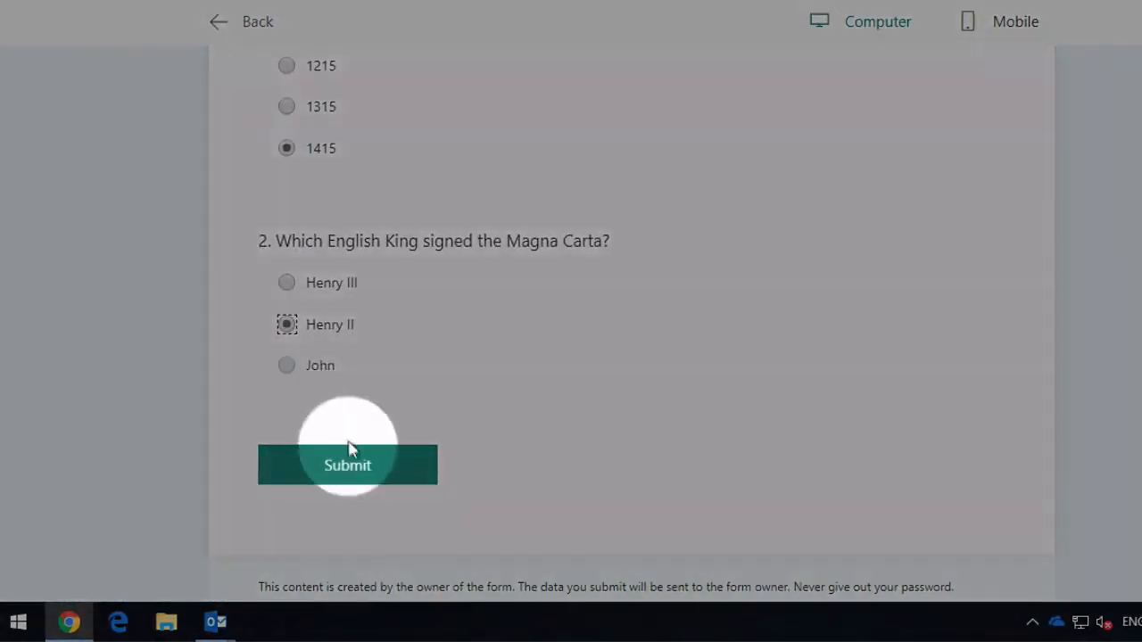
pyautogui.click(352, 480)
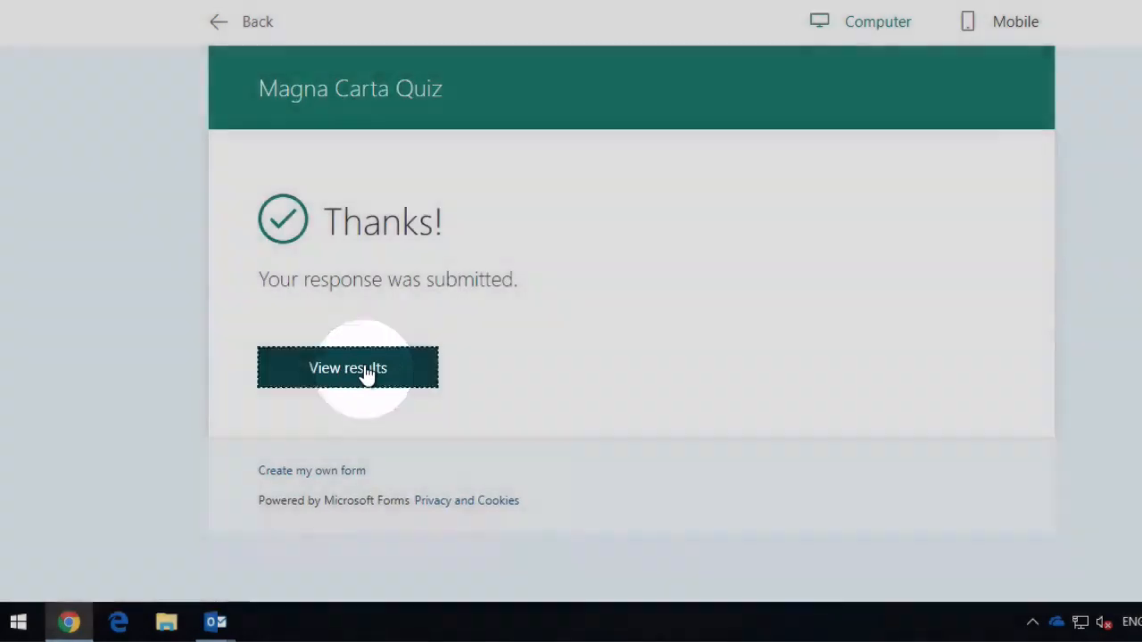
# - Open the test response's results and review the score and the feedback messages on both questions
pyautogui.click(366, 371)
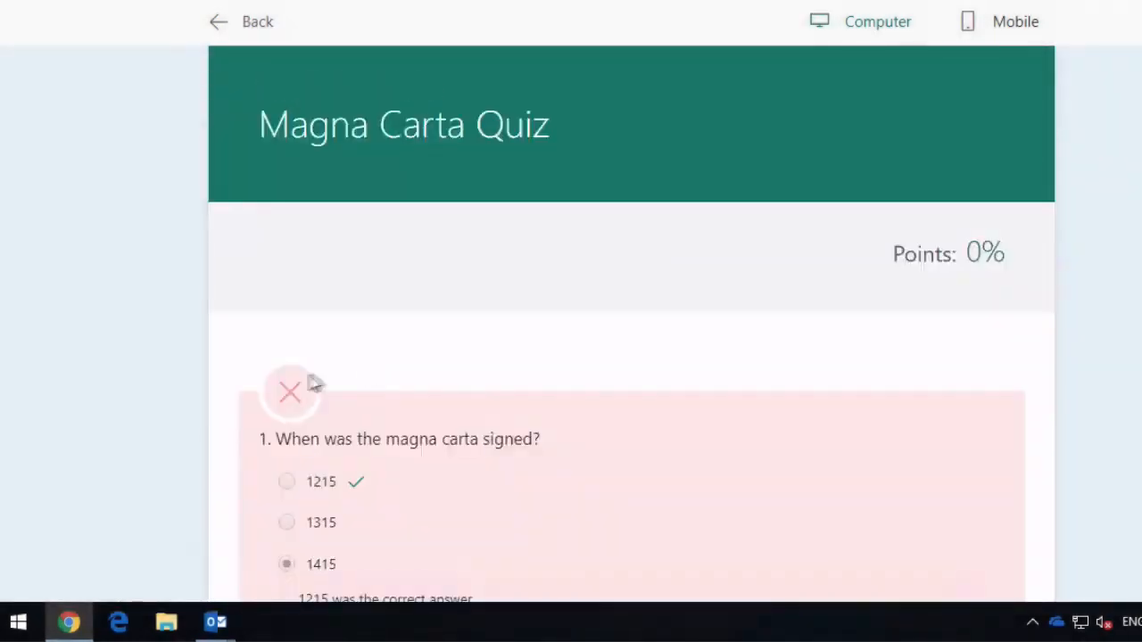
pyautogui.scroll(-3, 258, 421)
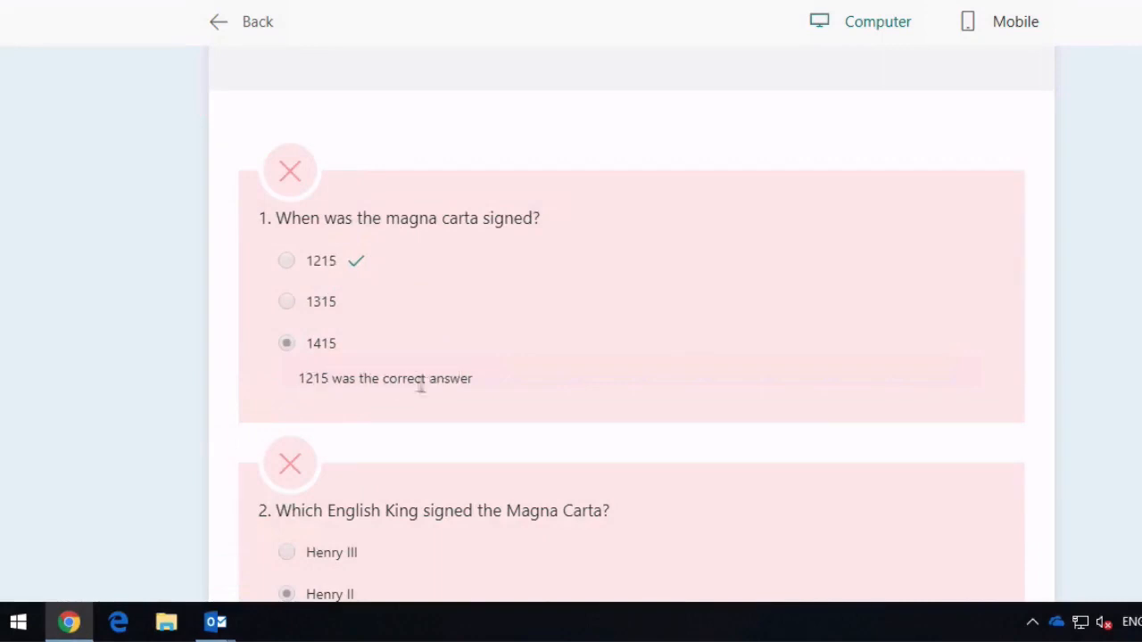
pyautogui.scroll(-2, 265, 416)
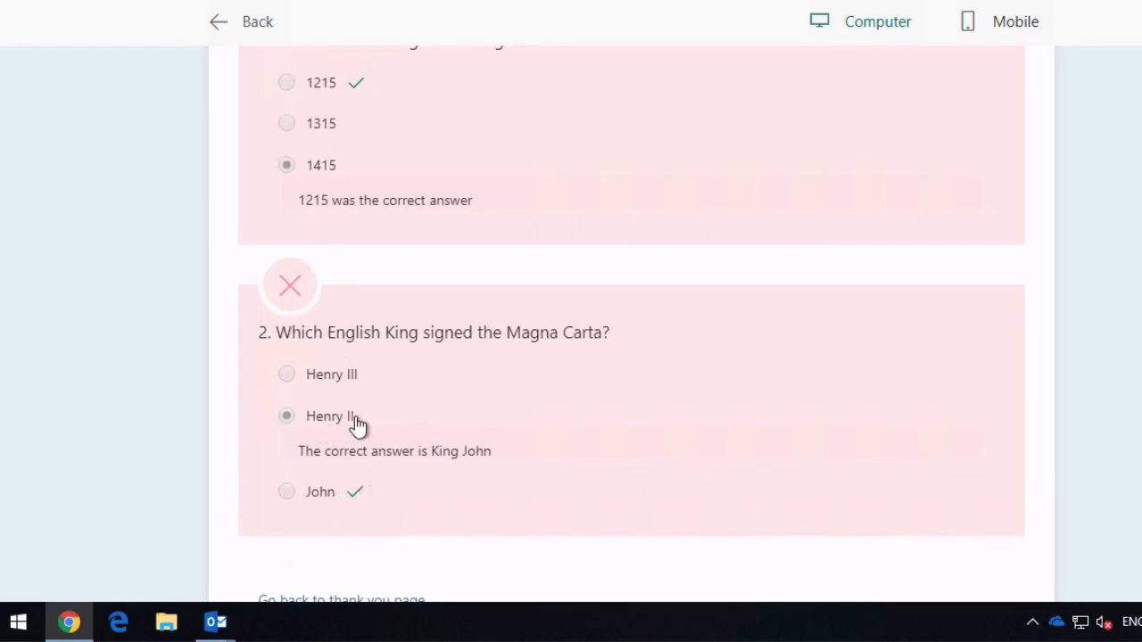
pyautogui.scroll(5, 928, 240)
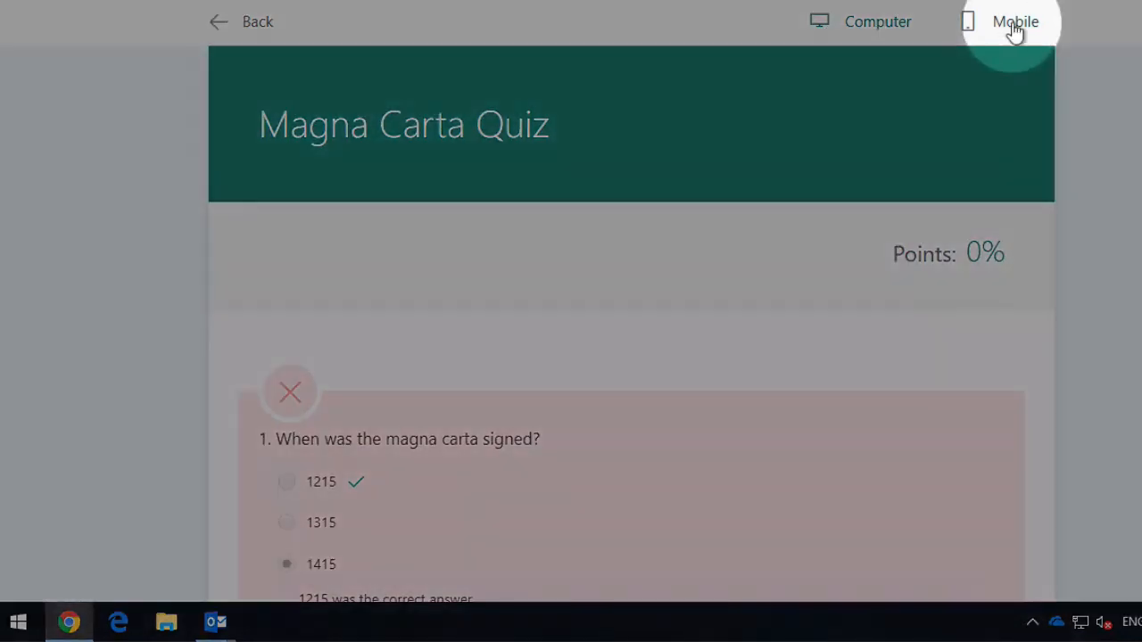
# - Check the results in the mobile and computer previews, and return to the question editor
pyautogui.click(1015, 26)
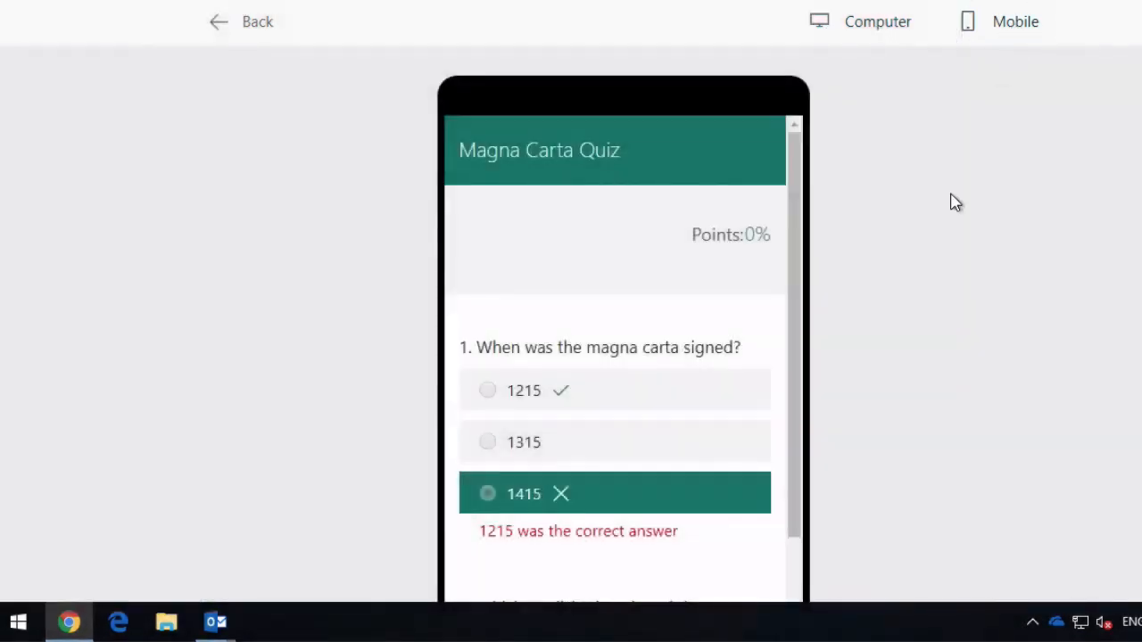
pyautogui.click(859, 33)
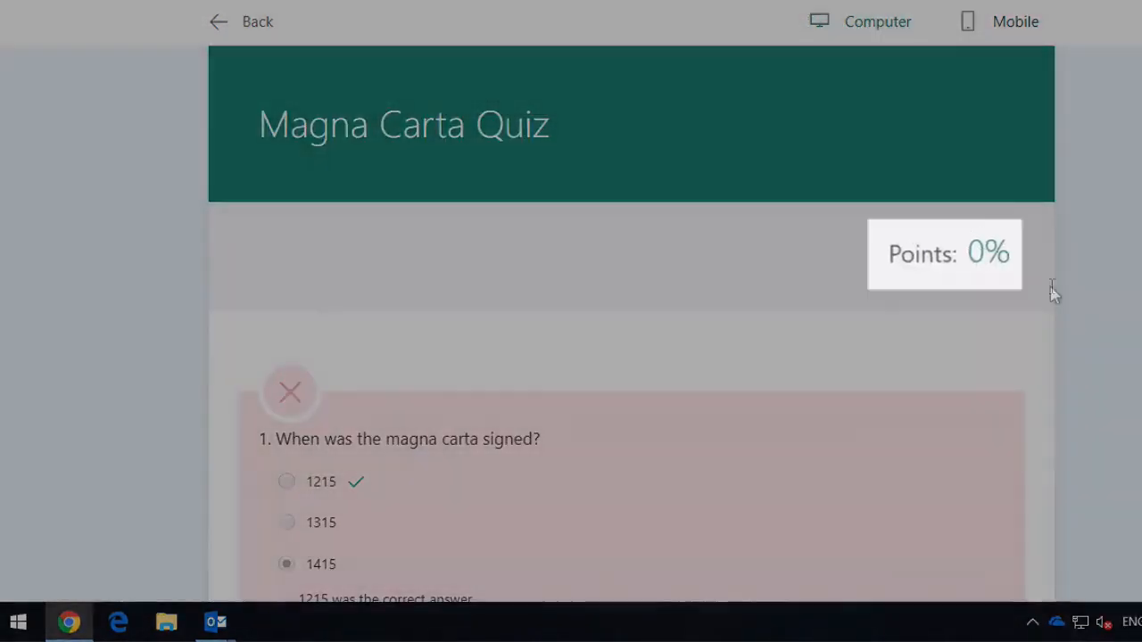
pyautogui.scroll(-6, 1050, 286)
pyautogui.scroll(5, 1051, 286)
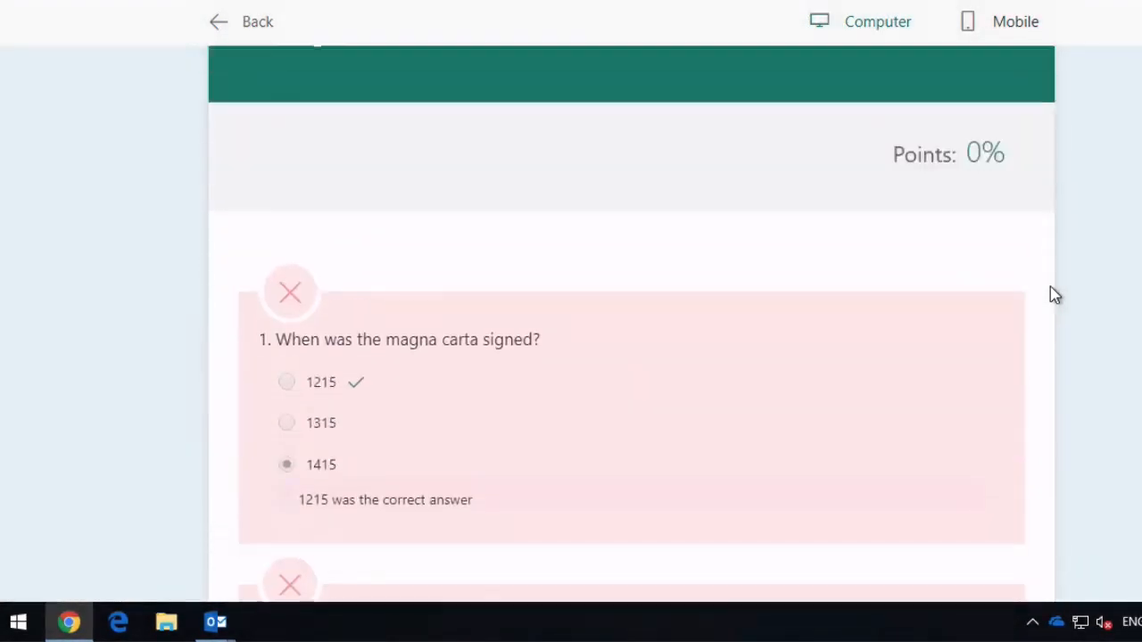
pyautogui.scroll(2, 1050, 288)
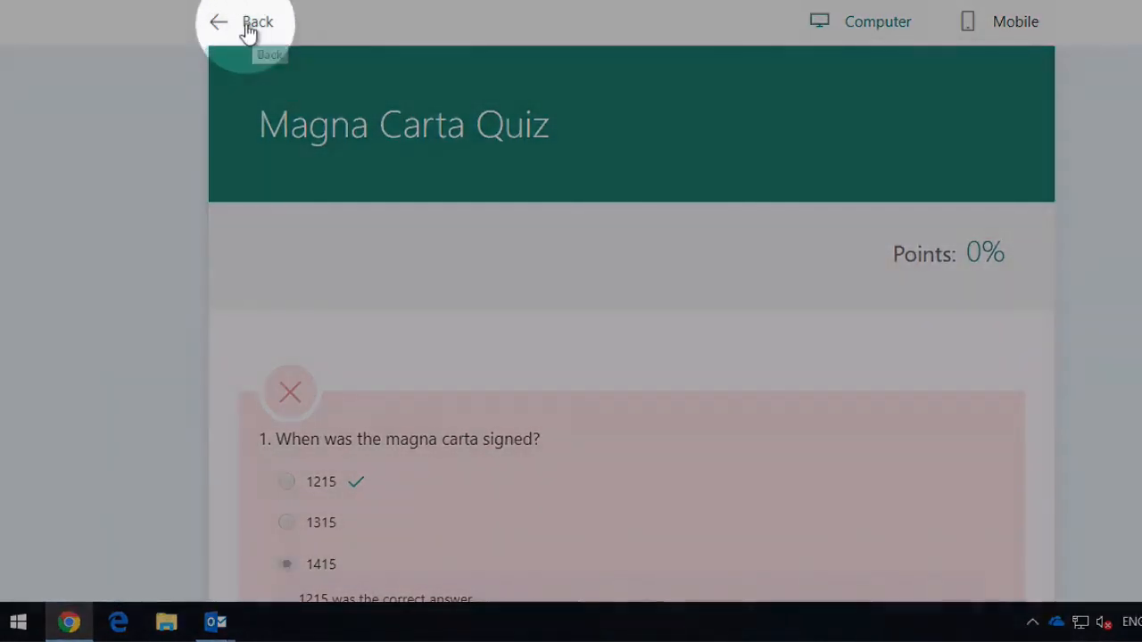
pyautogui.click(248, 26)
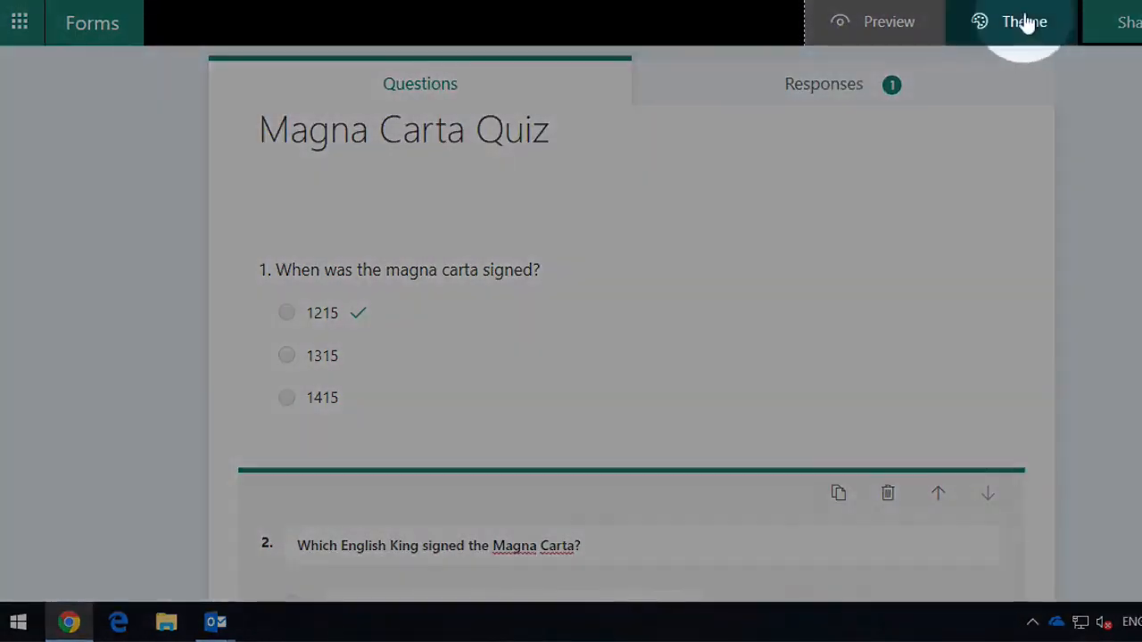
# - Try several illustrated themes on the quiz and apply the blue-purple one showing hands in front of a computer monitor
pyautogui.click(1017, 21)
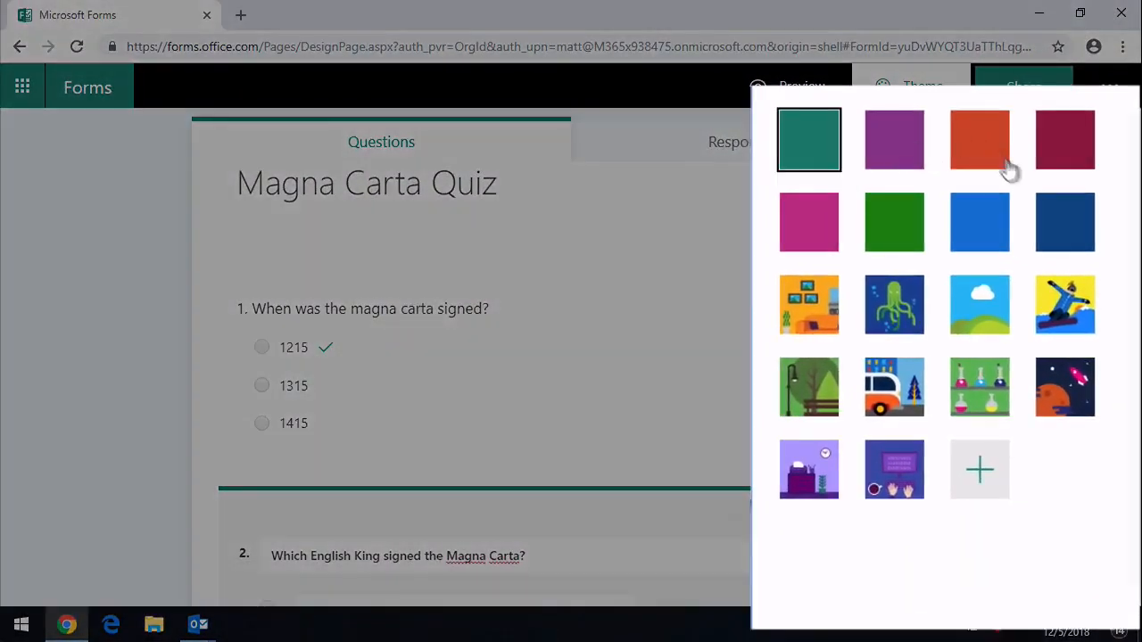
pyautogui.click(819, 314)
pyautogui.click(978, 393)
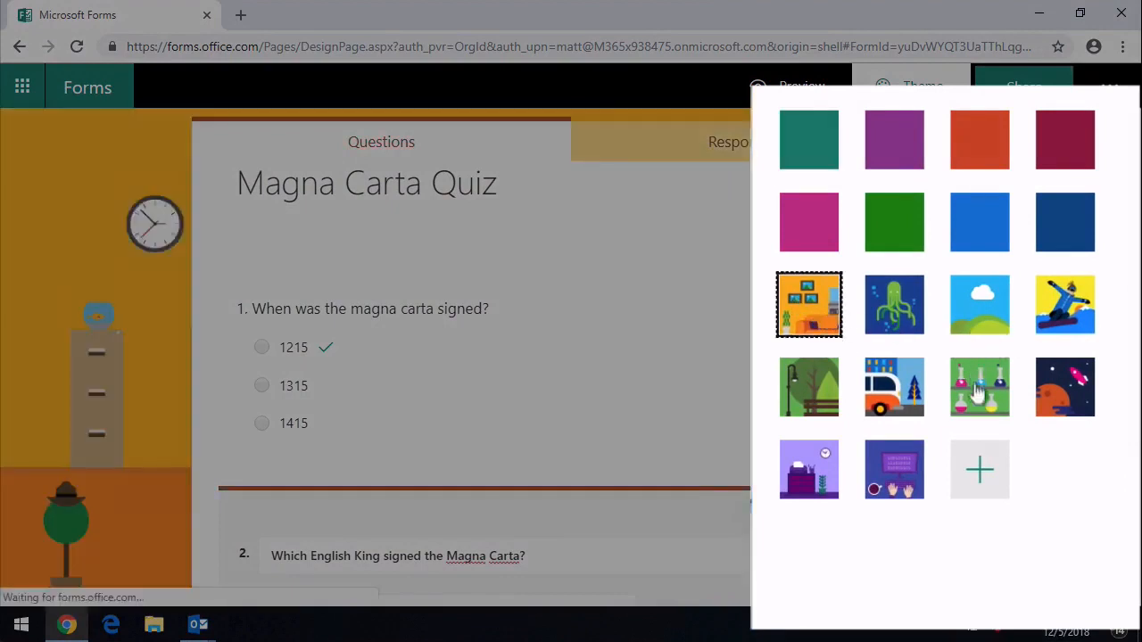
pyautogui.click(910, 388)
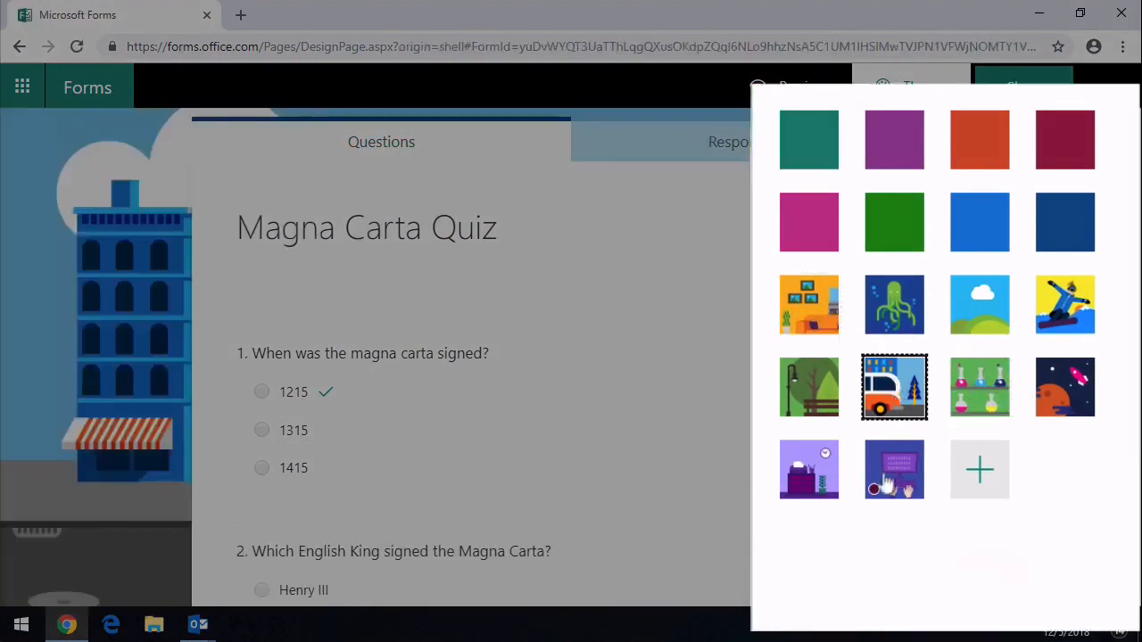
pyautogui.click(883, 491)
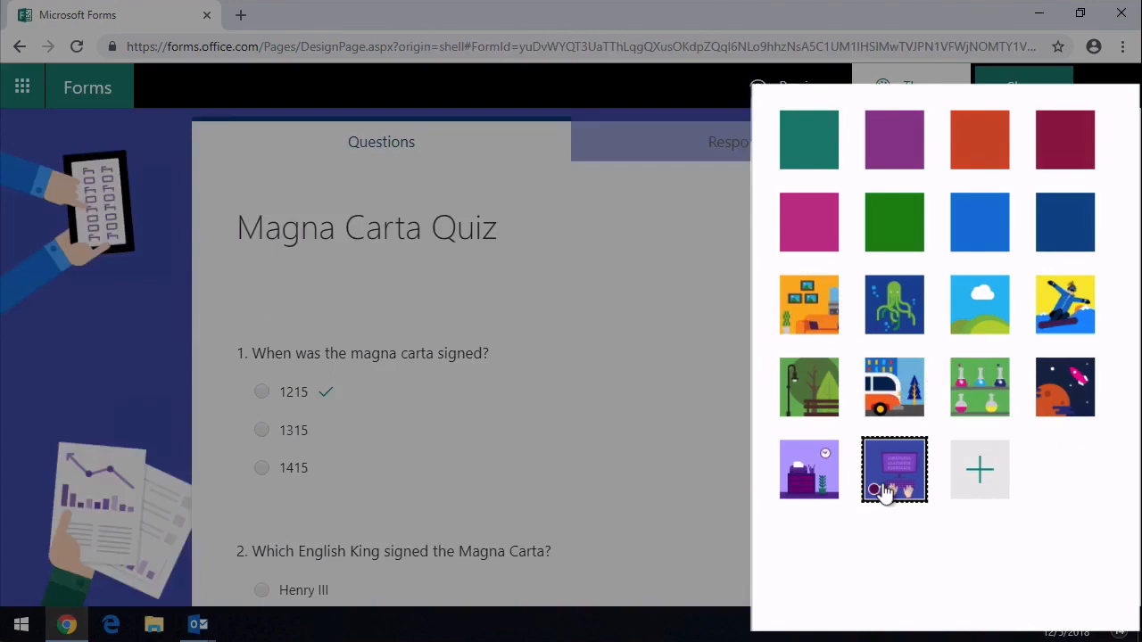
# - Create a custom theme by searching Bing images for "magna carta" and adding the first result as the quiz background
pyautogui.click(982, 489)
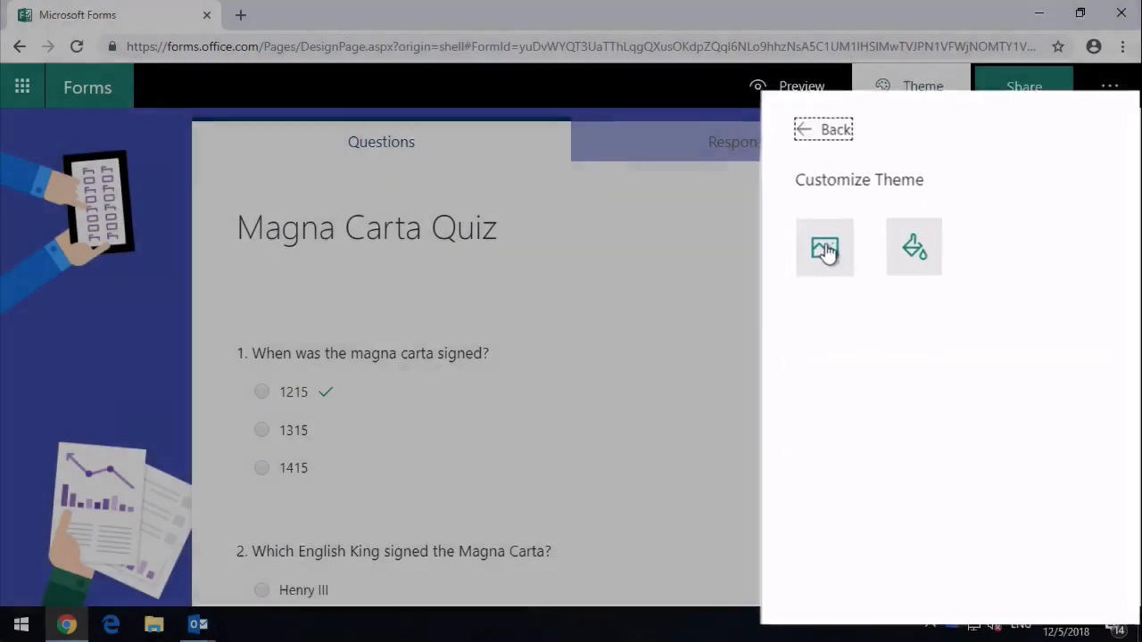
pyautogui.click(819, 246)
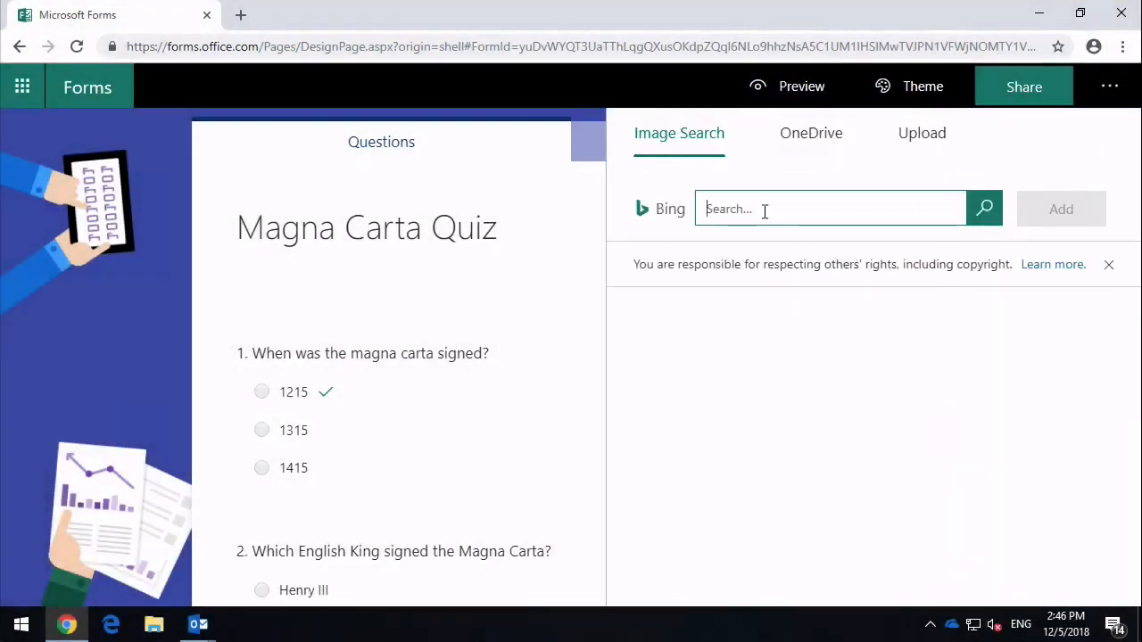
pyautogui.write('magna carta')
pyautogui.click(977, 224)
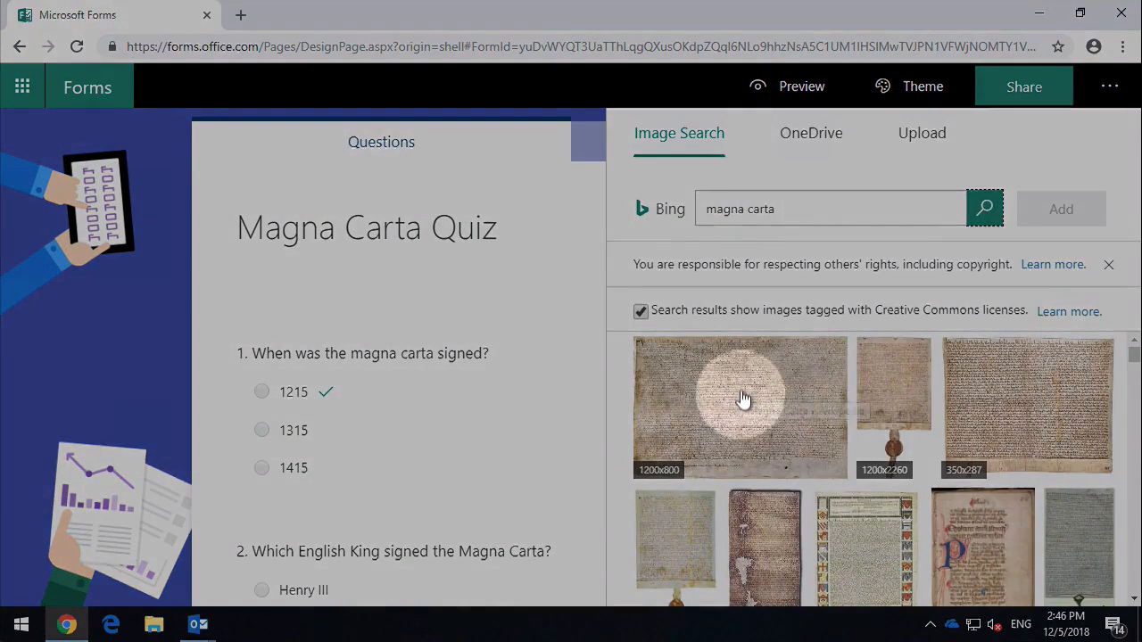
pyautogui.click(741, 403)
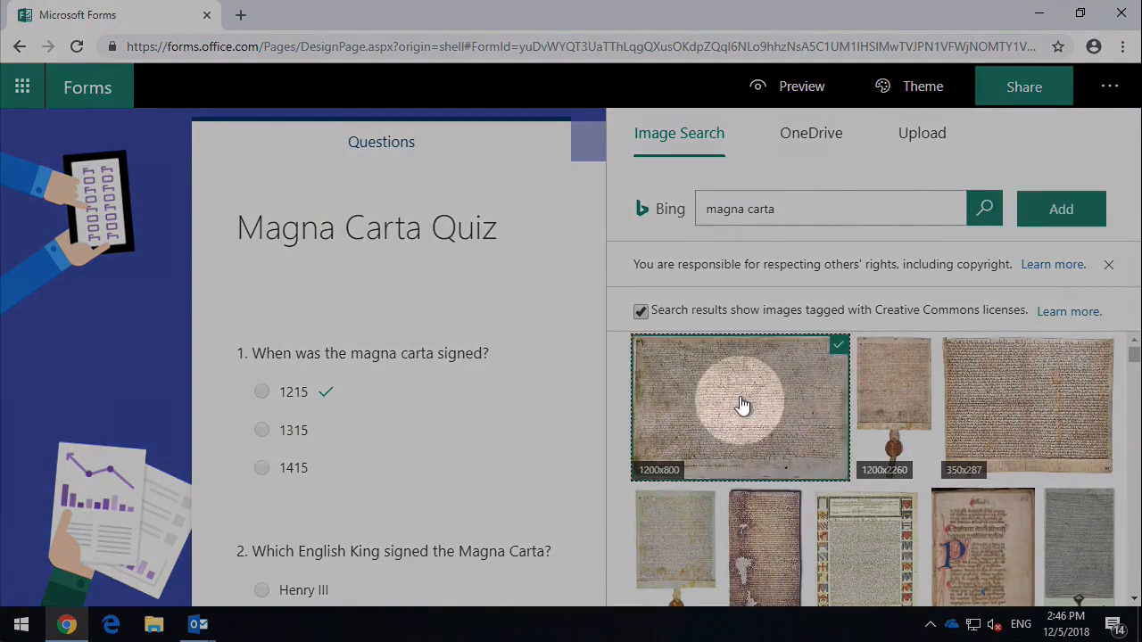
pyautogui.click(1061, 210)
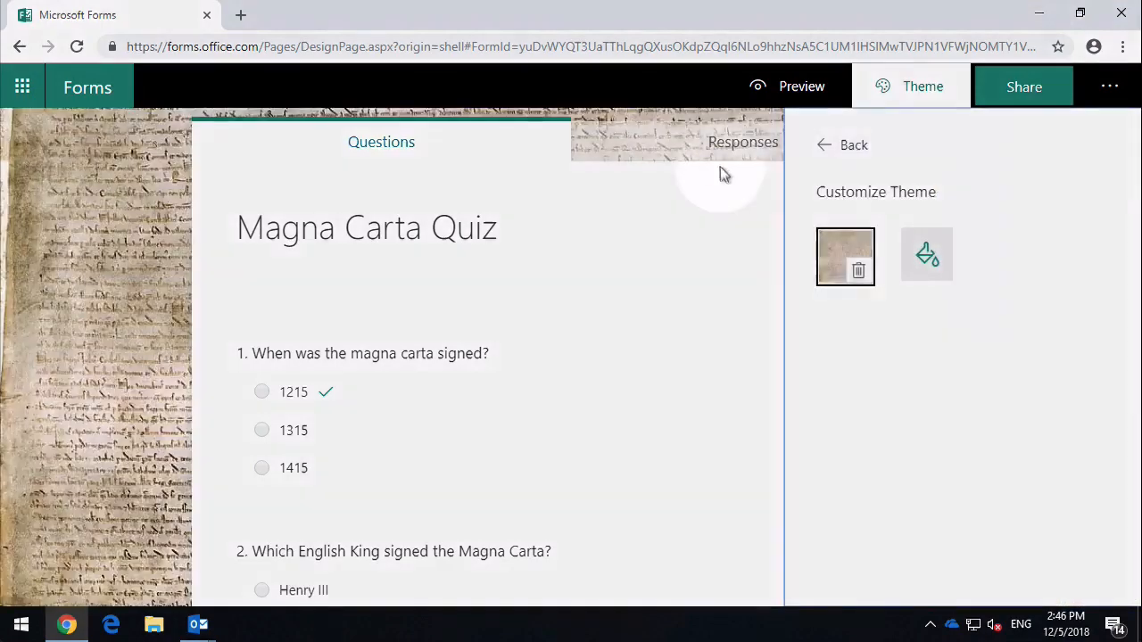
pyautogui.click(836, 145)
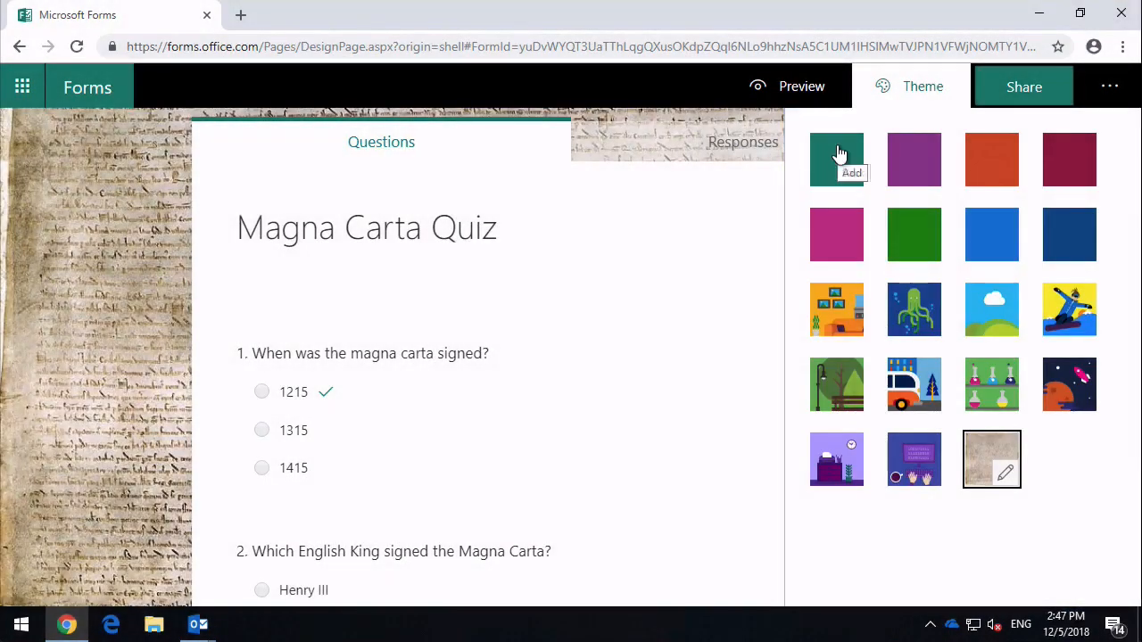
pyautogui.click(16, 344)
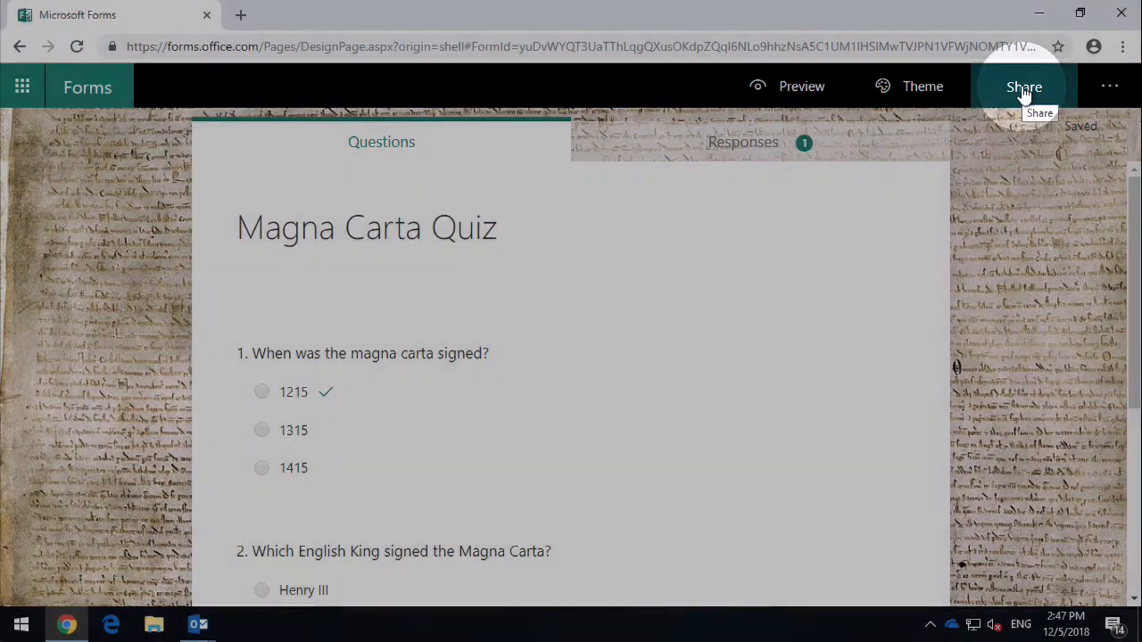
# - Examine the quiz's sharing options: who can respond, the QR code, the embed code and the email option
pyautogui.click(1023, 89)
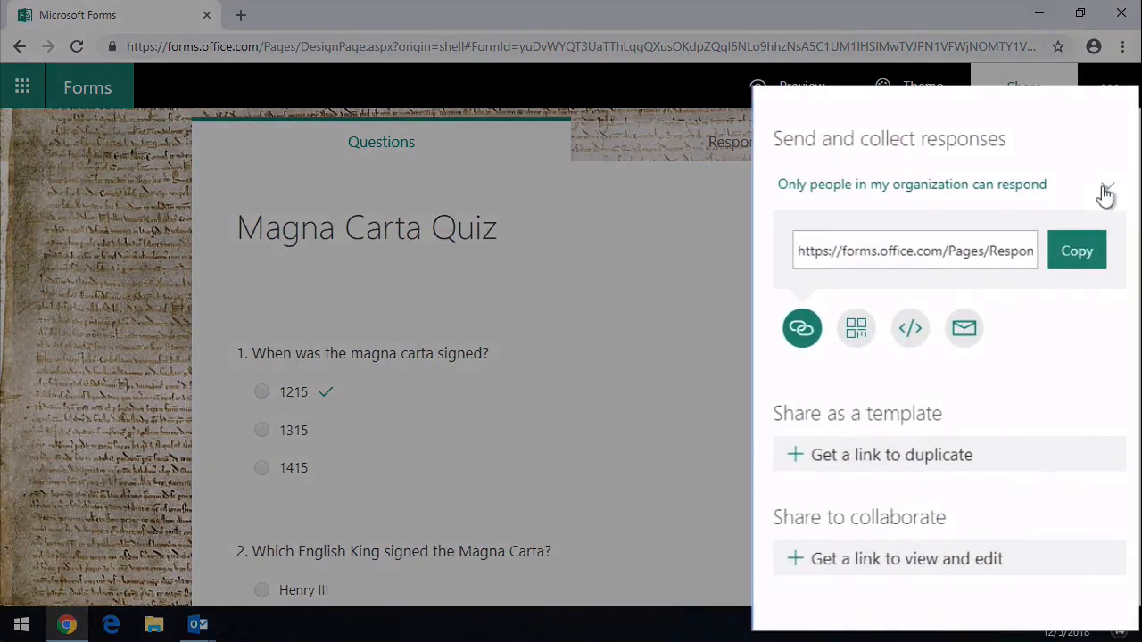
pyautogui.click(1106, 198)
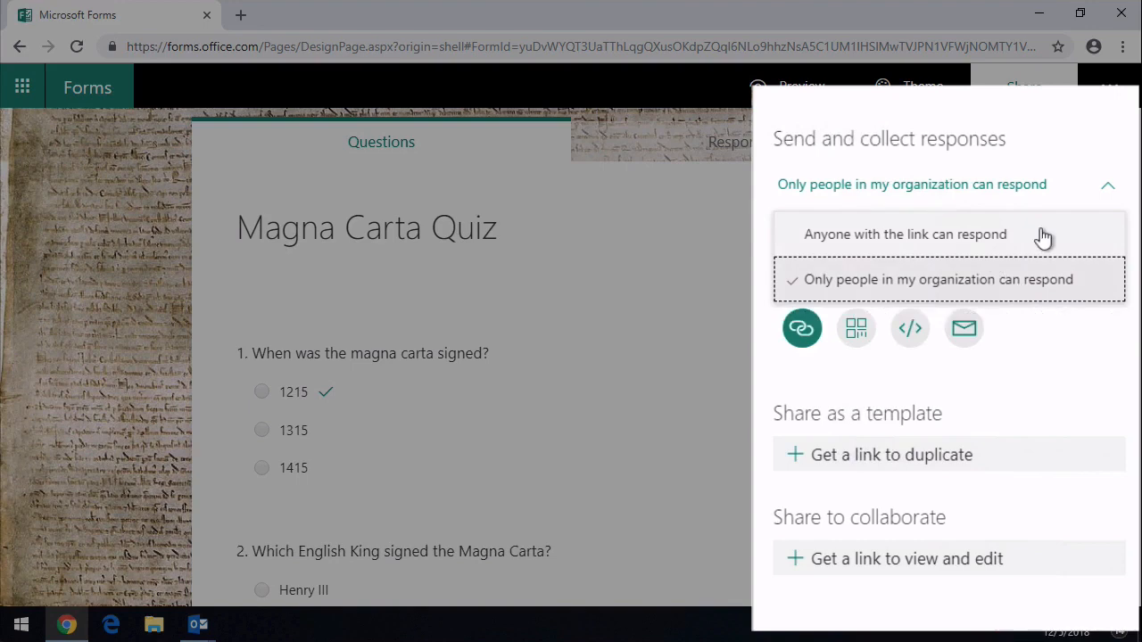
pyautogui.click(1028, 328)
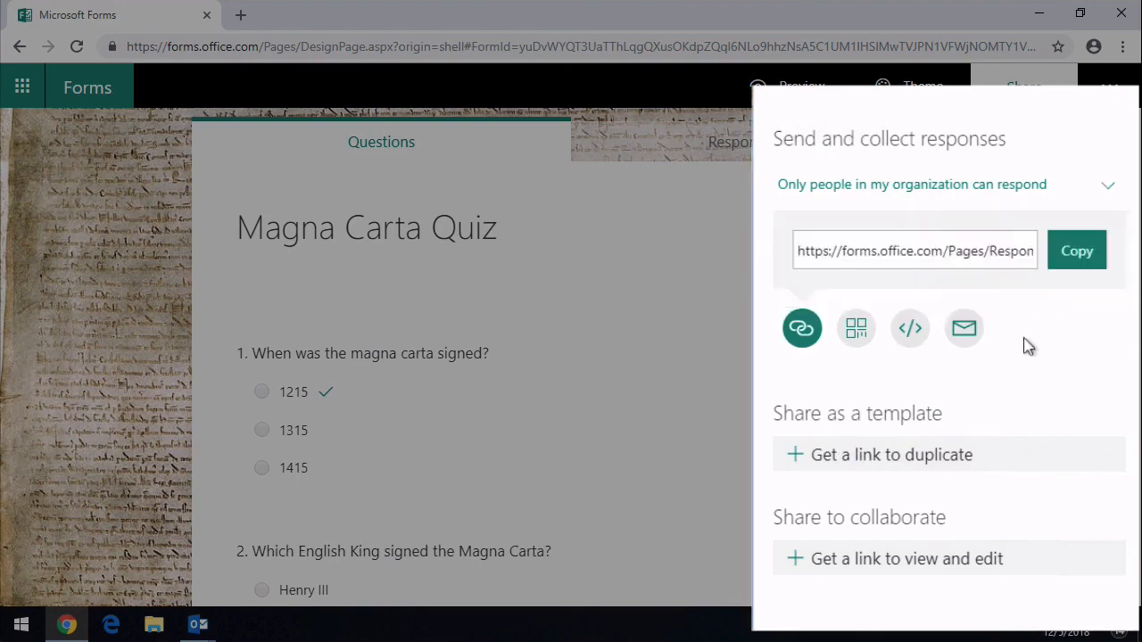
pyautogui.click(856, 330)
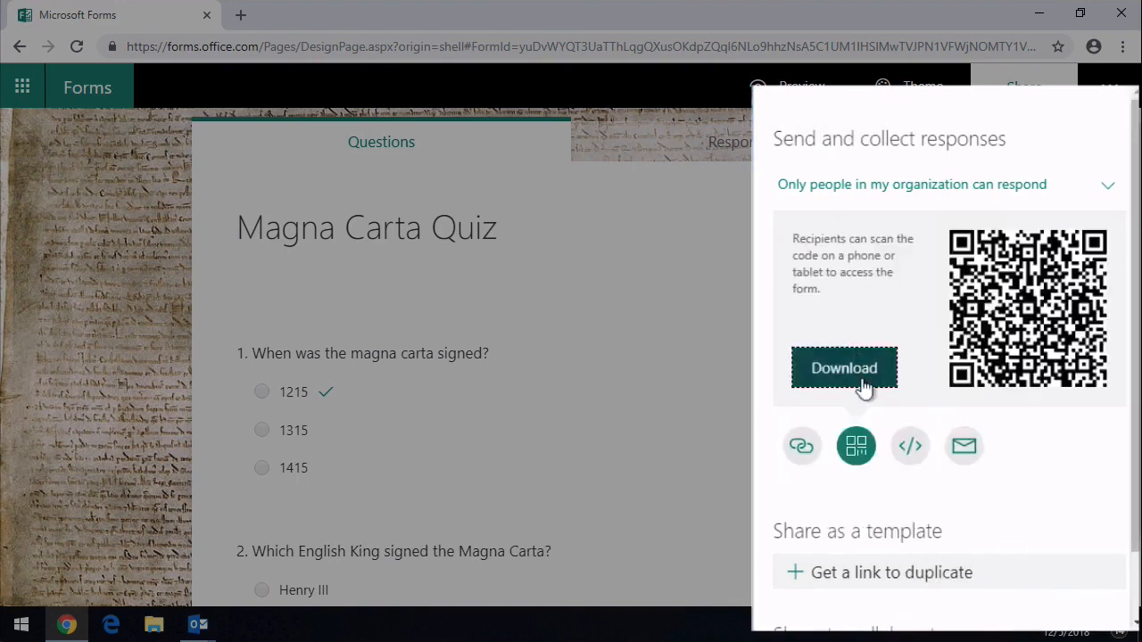
pyautogui.click(908, 446)
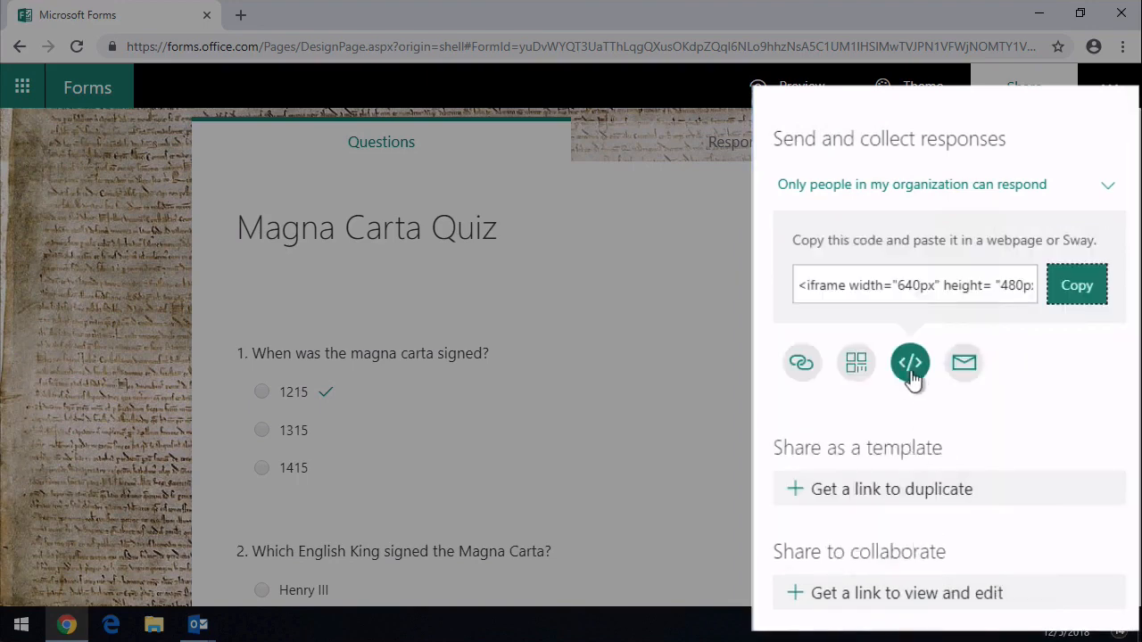
pyautogui.click(966, 366)
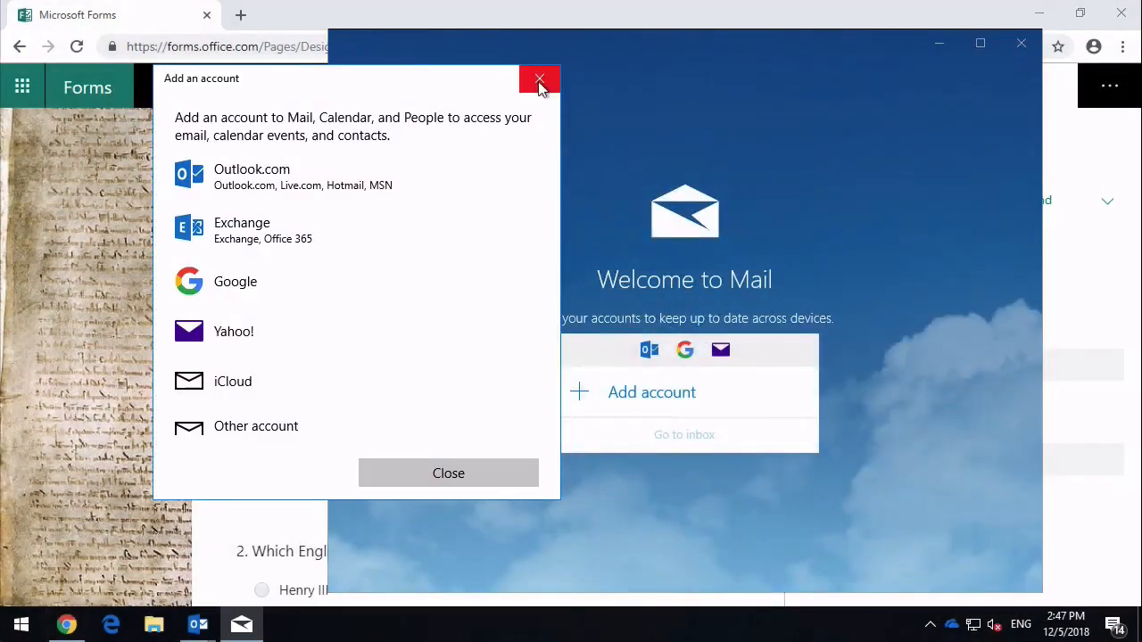
pyautogui.click(540, 79)
pyautogui.click(1019, 42)
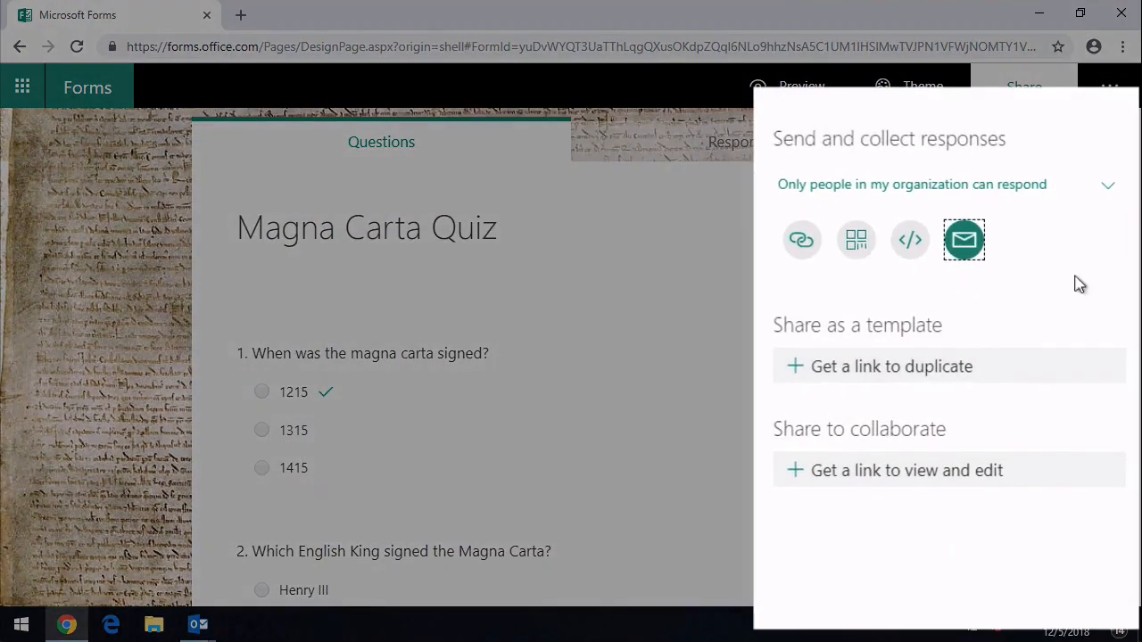
# - Copy the quiz's response link, switch to Microsoft Edge, check which account is signed in, and open the link there
pyautogui.click(801, 240)
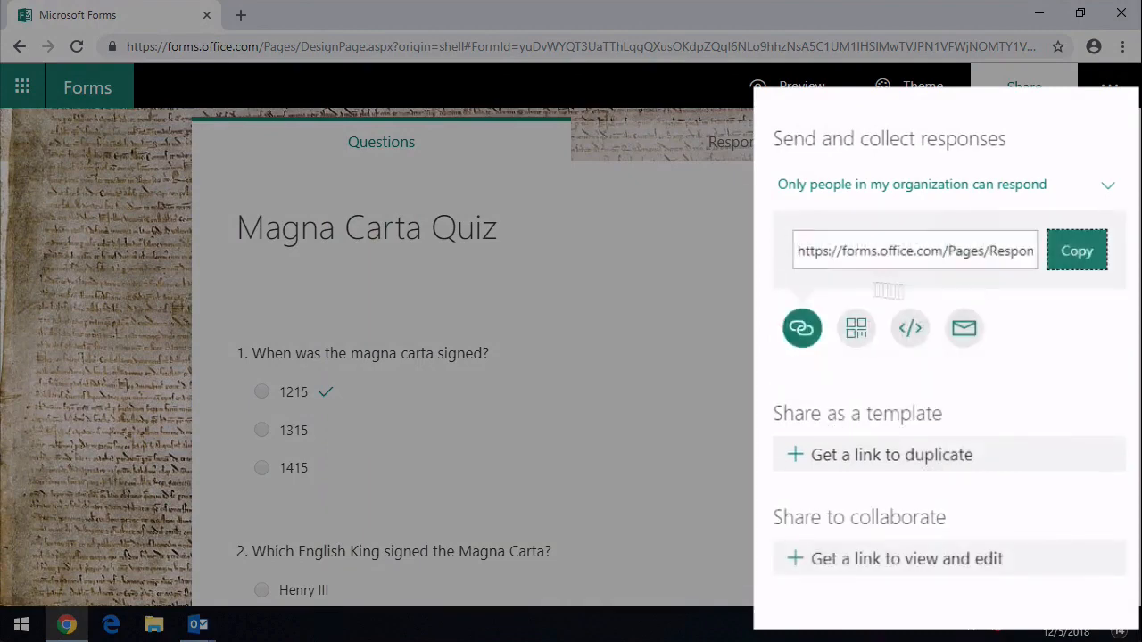
pyautogui.click(1078, 251)
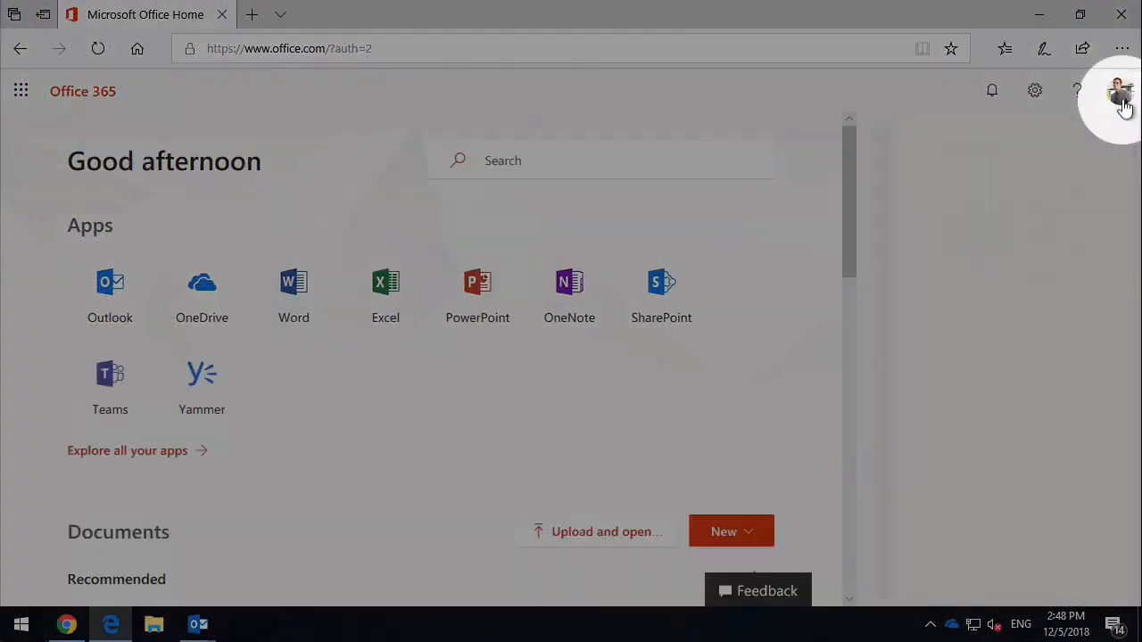
pyautogui.click(1119, 93)
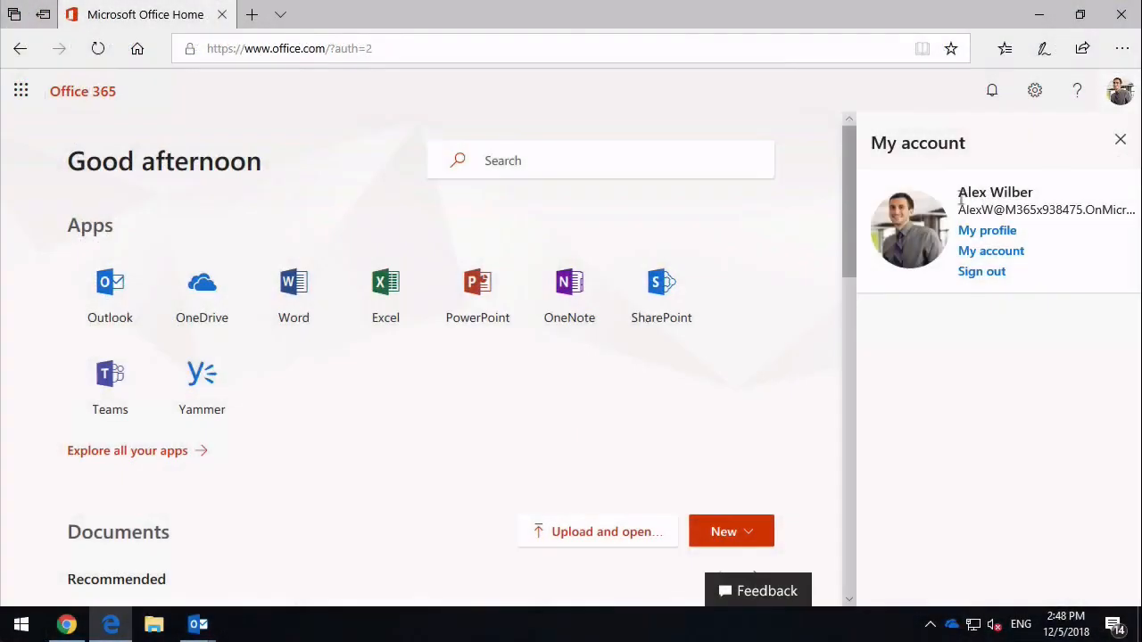
pyautogui.click(1119, 96)
pyautogui.click(398, 52)
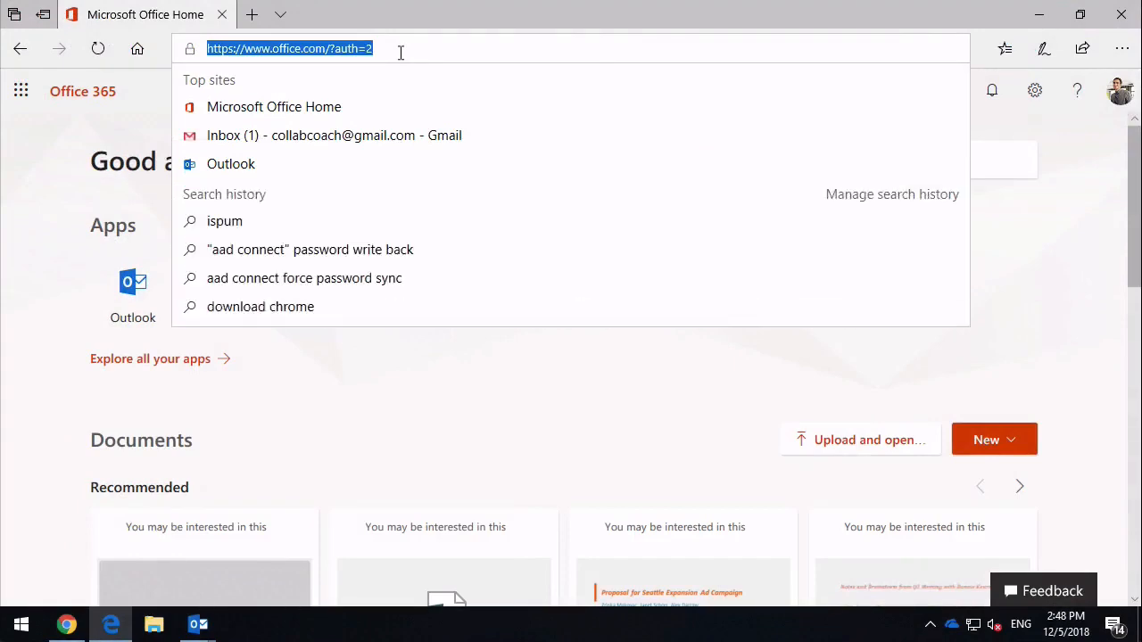
pyautogui.hotkey('ctrl', 'v')
pyautogui.press('Return')
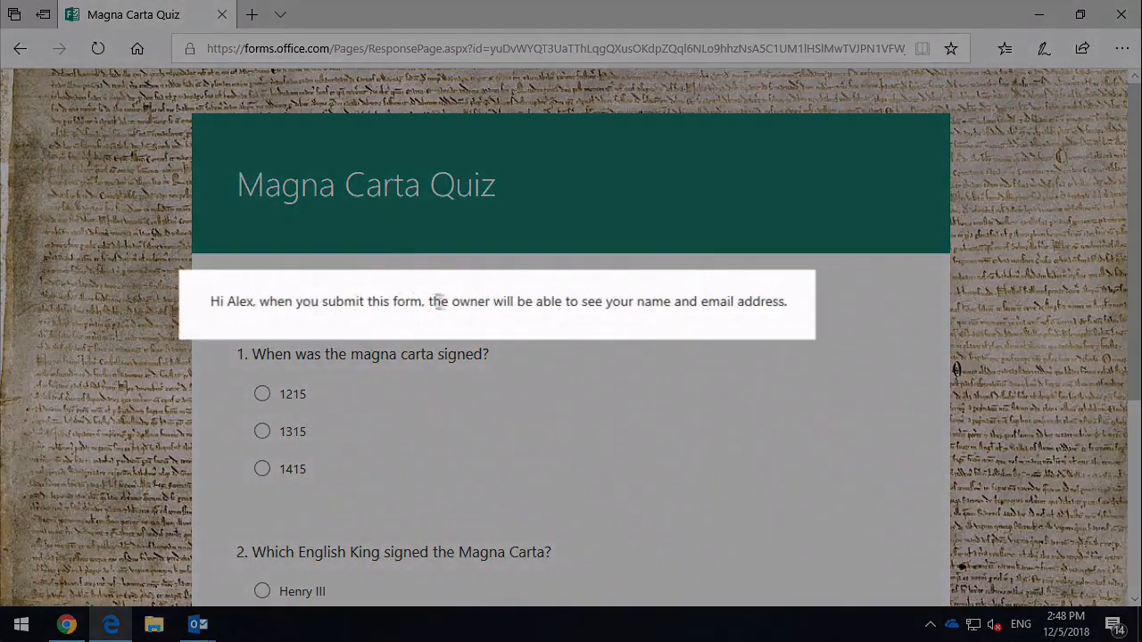
# - Answer the quiz with 1215 for the first question and John for the second, and submit the response
pyautogui.scroll(-1, 620, 321)
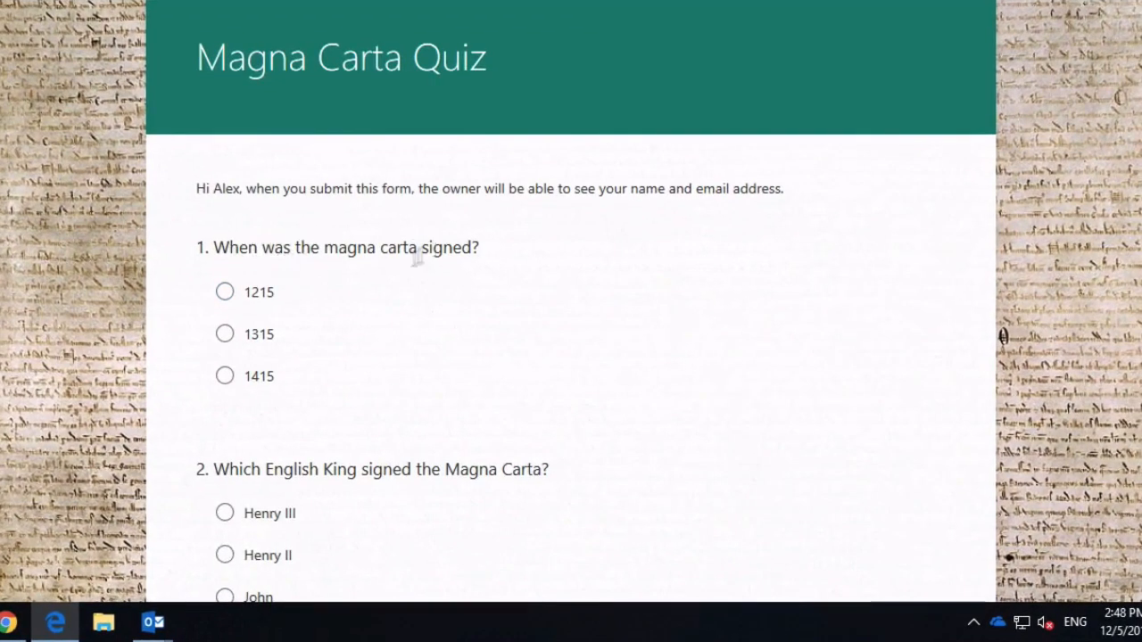
pyautogui.scroll(-1, 381, 322)
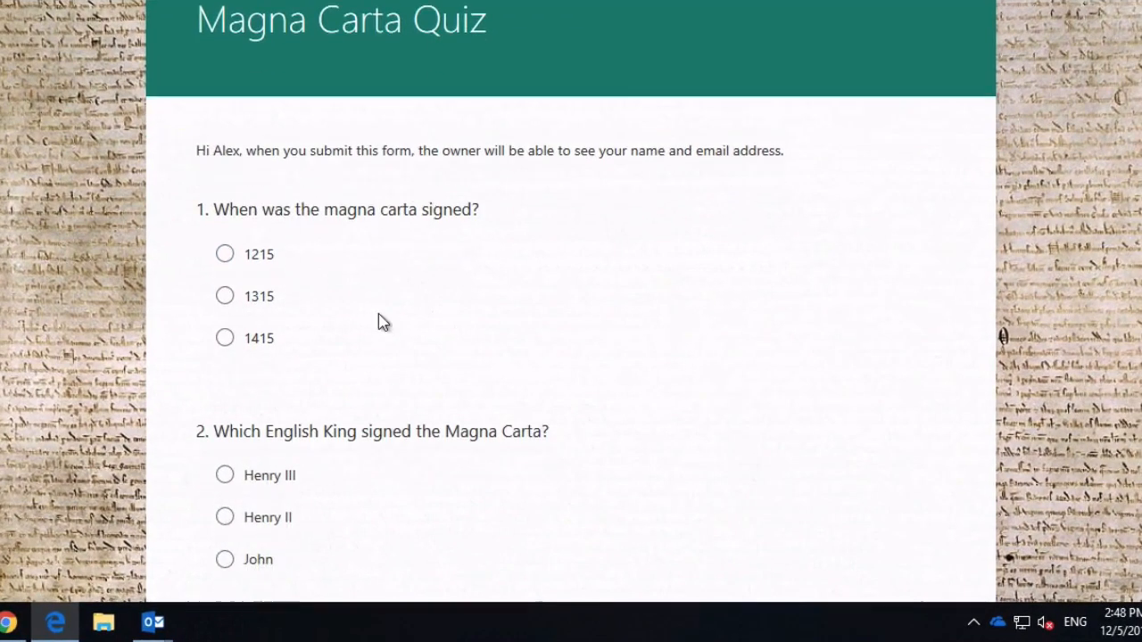
pyautogui.click(225, 248)
pyautogui.scroll(-3, 474, 352)
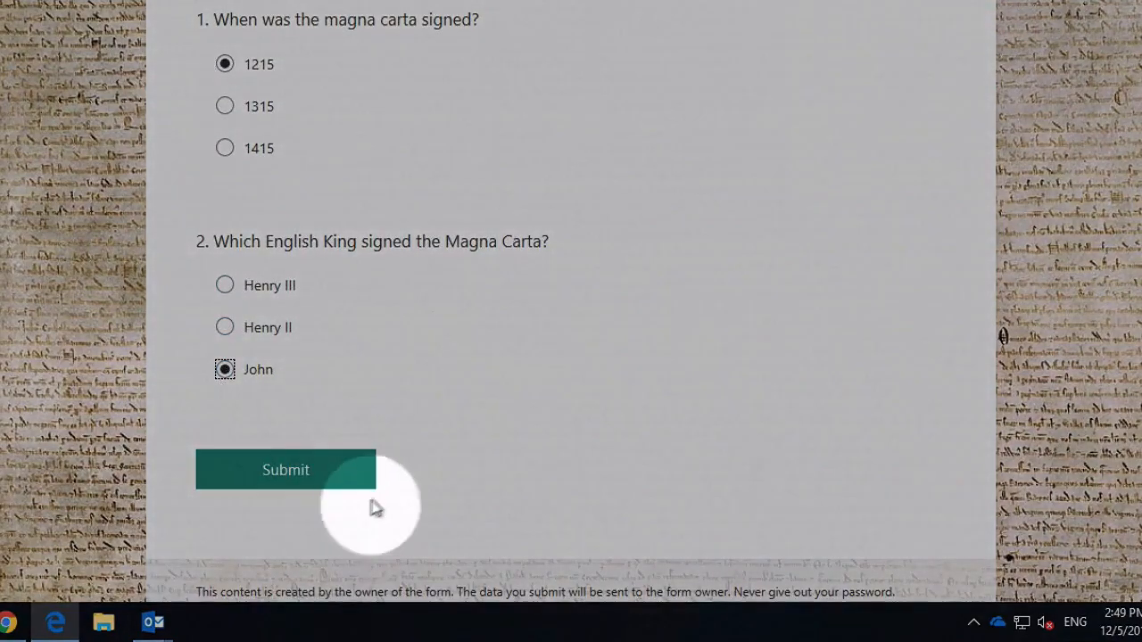
pyautogui.click(304, 486)
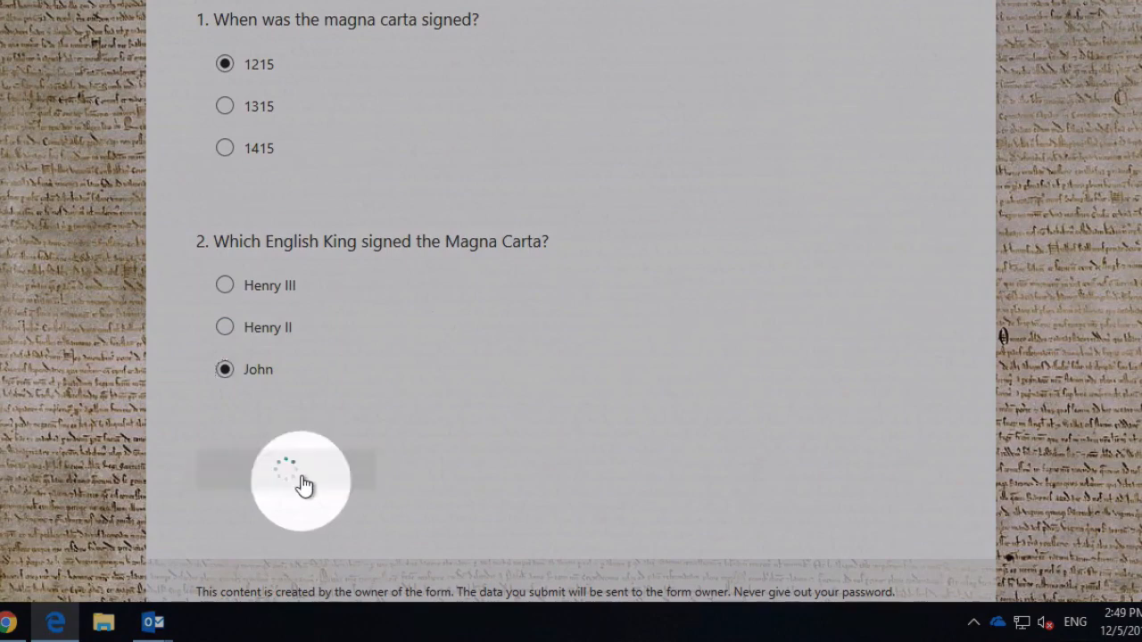
# - View the submitted response's results and review the marking of both questions
pyautogui.click(313, 389)
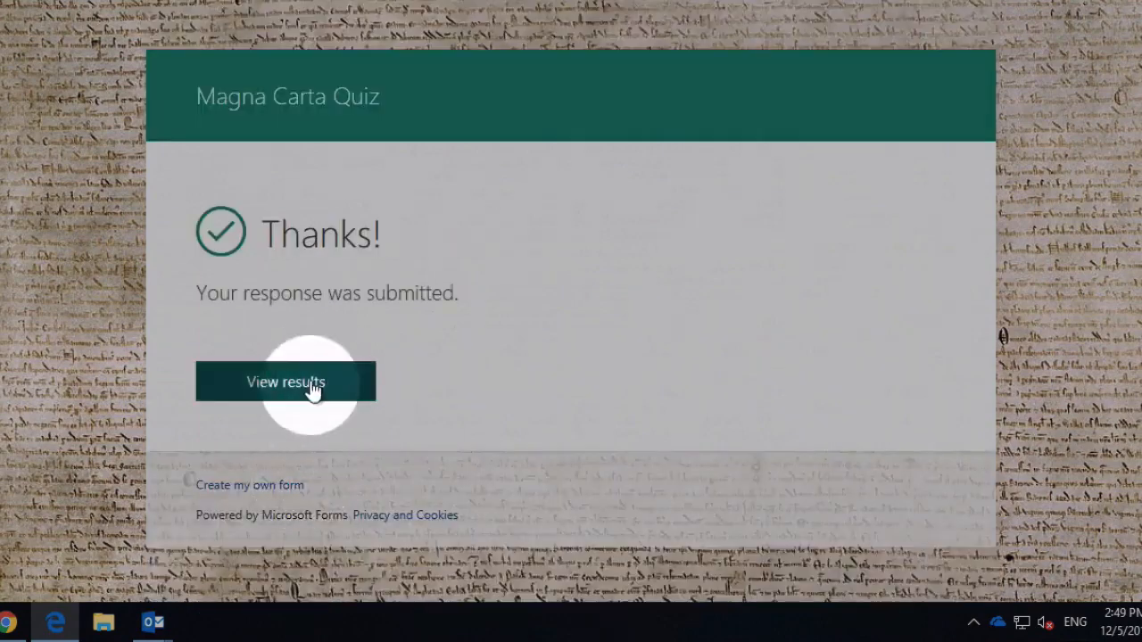
pyautogui.scroll(-2, 495, 386)
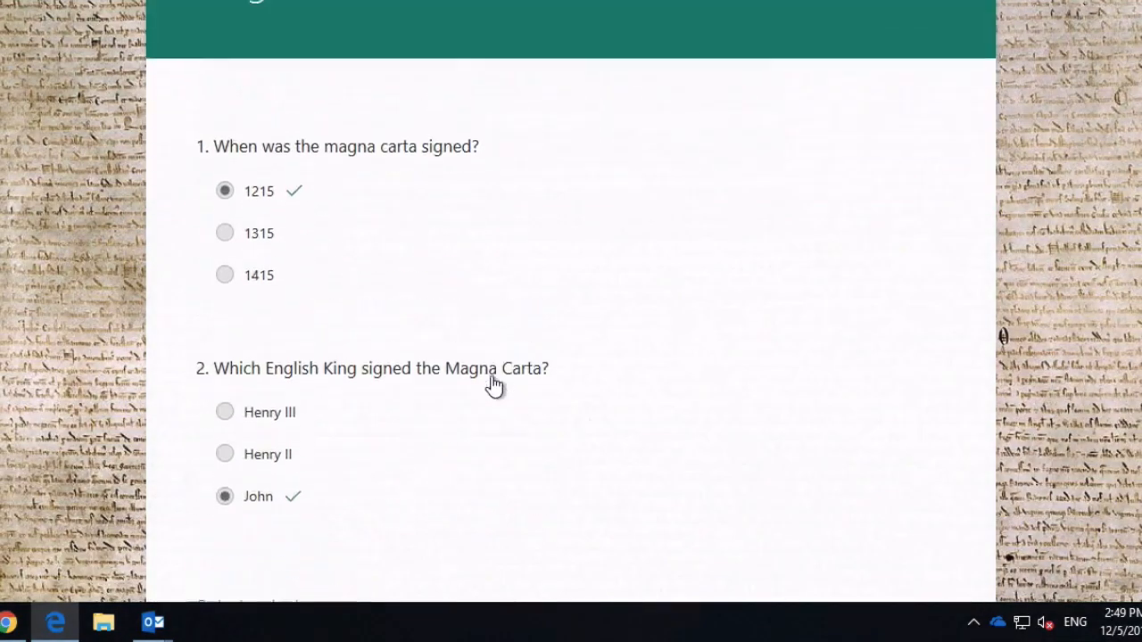
pyautogui.scroll(1, 495, 386)
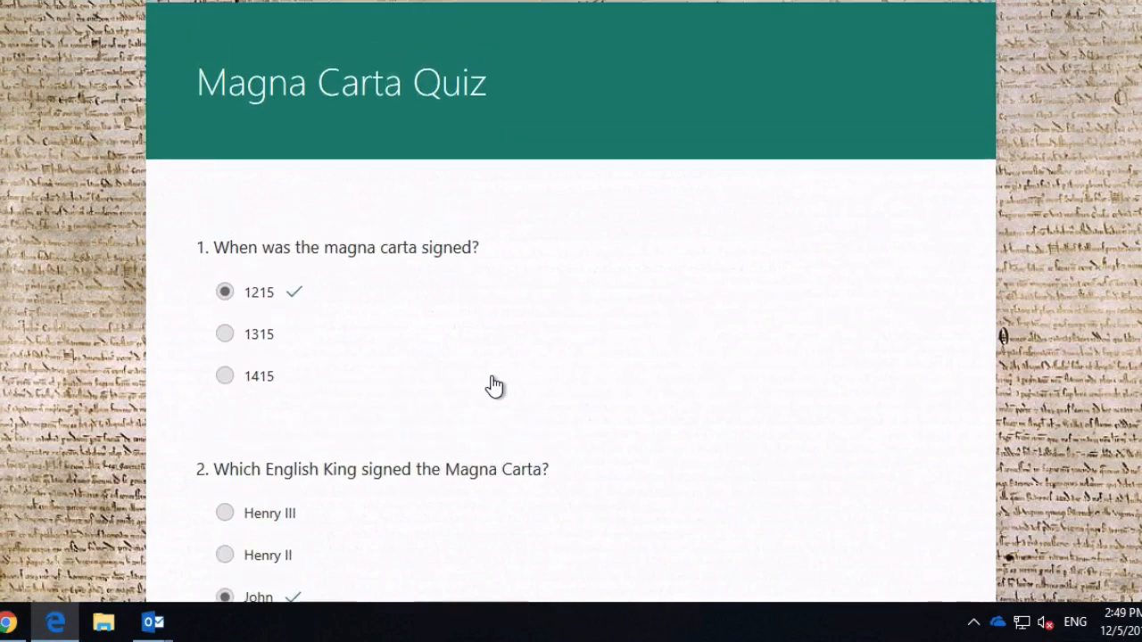
pyautogui.scroll(1, 495, 386)
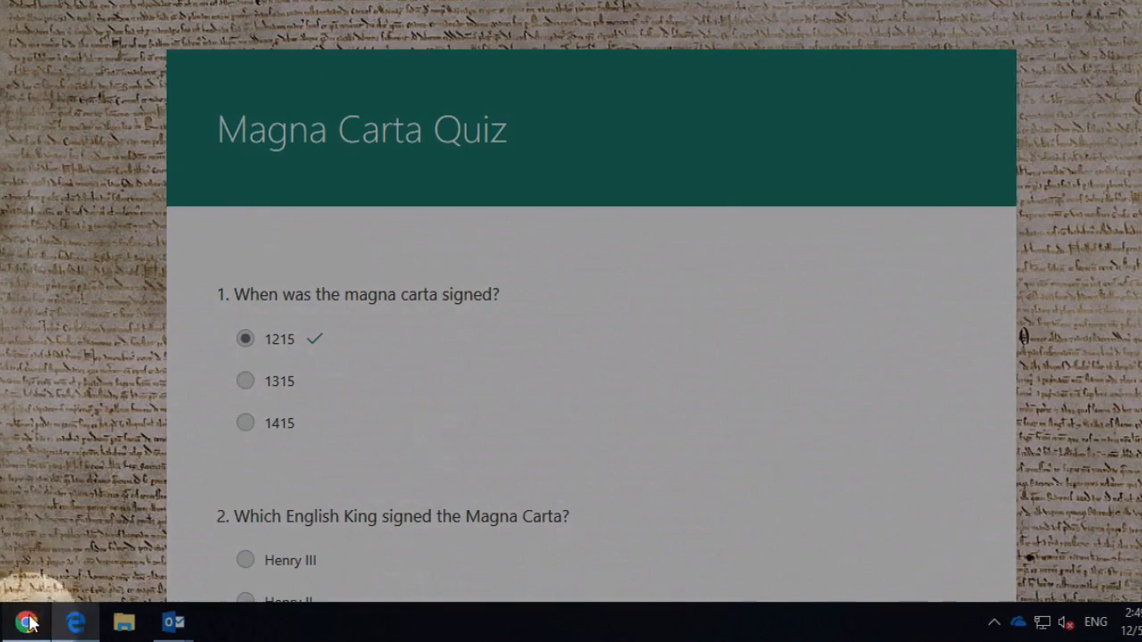
# - Switch back to the quiz editor in Chrome, close the sharing options, and open the summary of responses
pyautogui.click(28, 623)
pyautogui.click(156, 213)
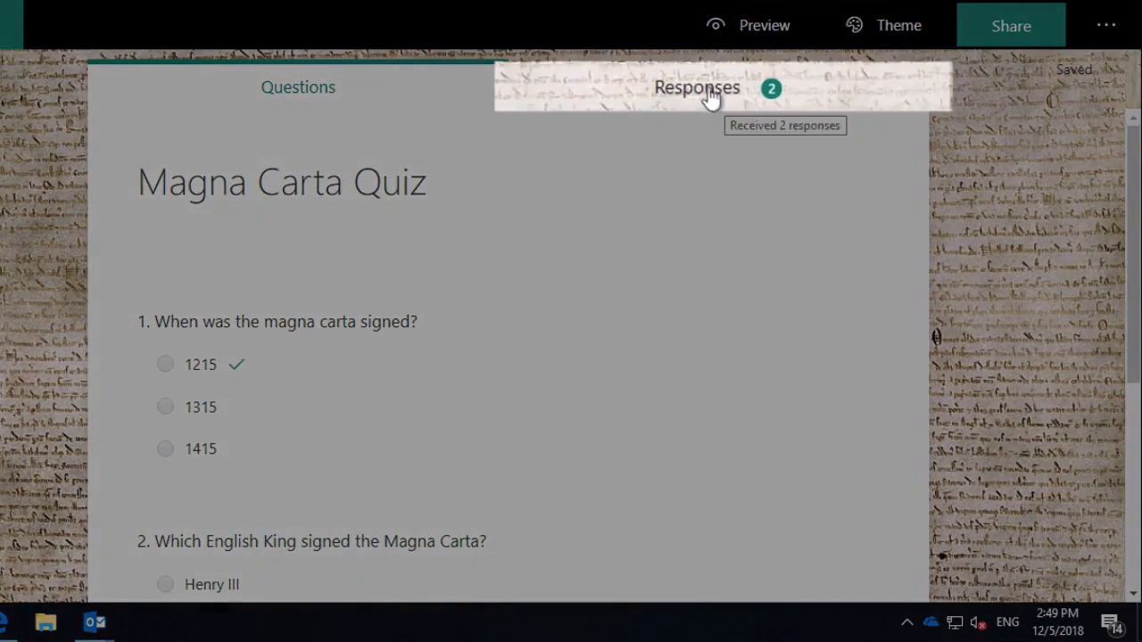
pyautogui.click(709, 96)
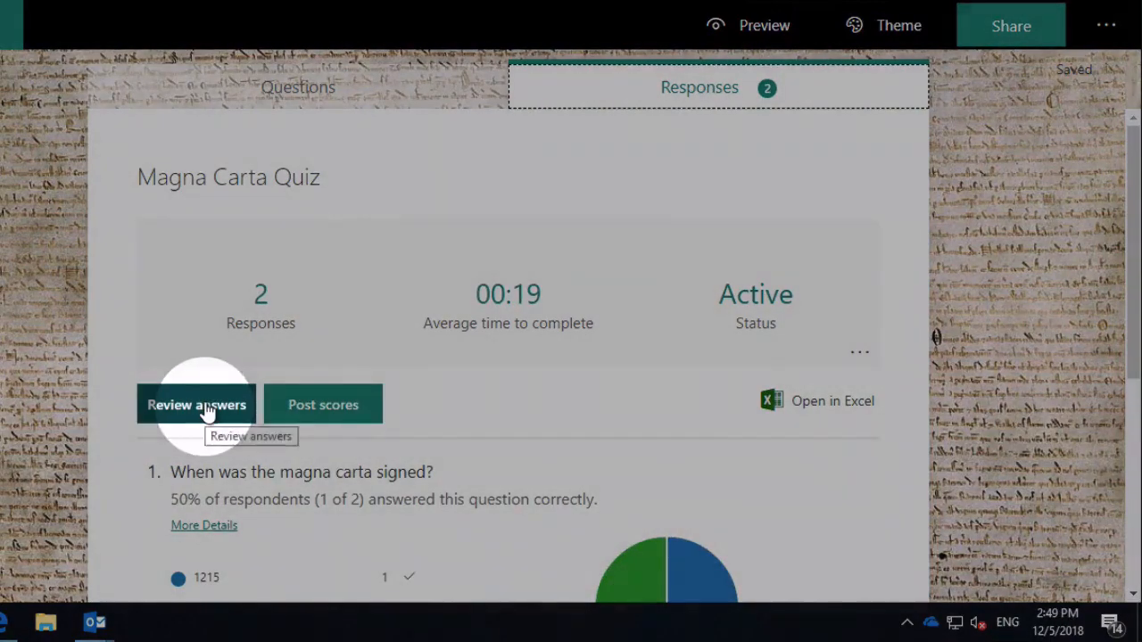
# - Open the answer review and examine the first respondent's score and answers to both questions
pyautogui.click(205, 407)
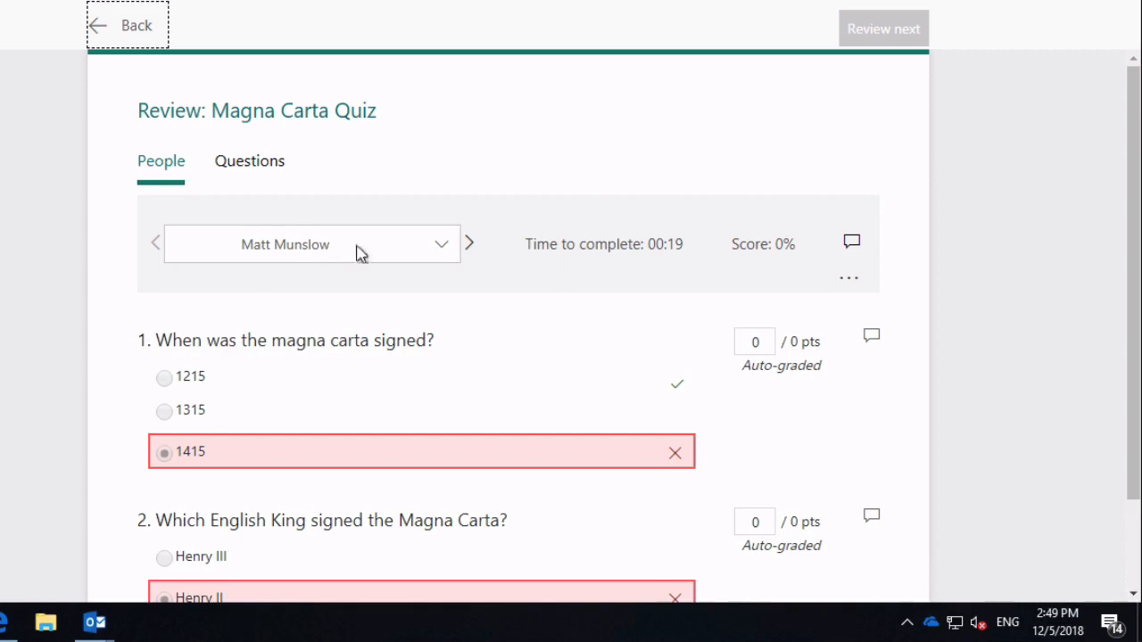
pyautogui.scroll(-1, 18, 334)
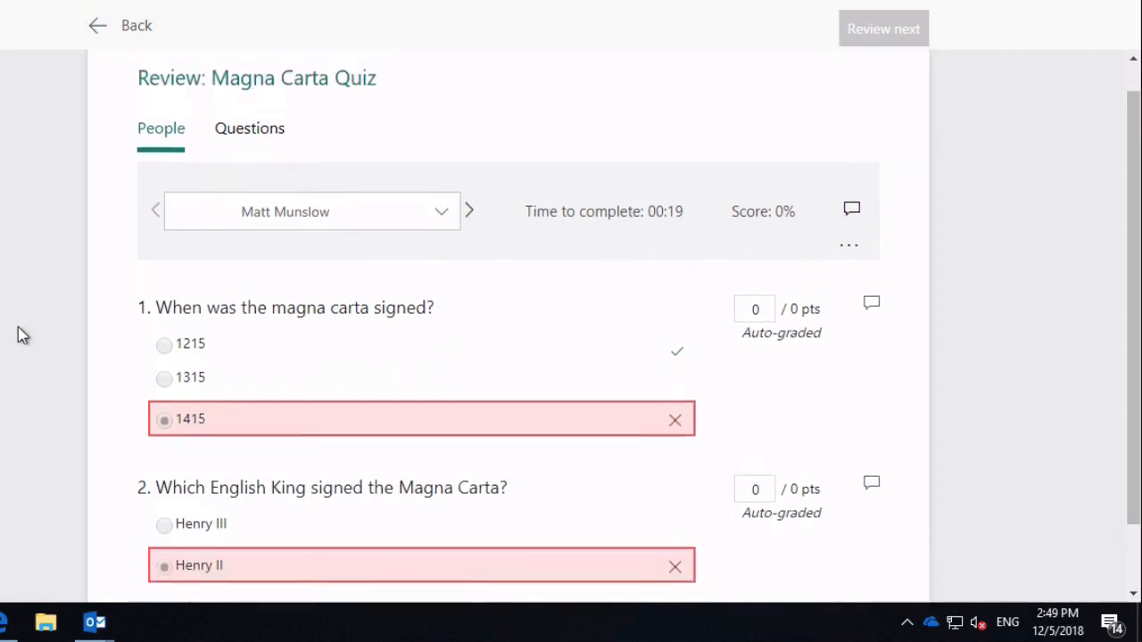
pyautogui.scroll(1, 22, 335)
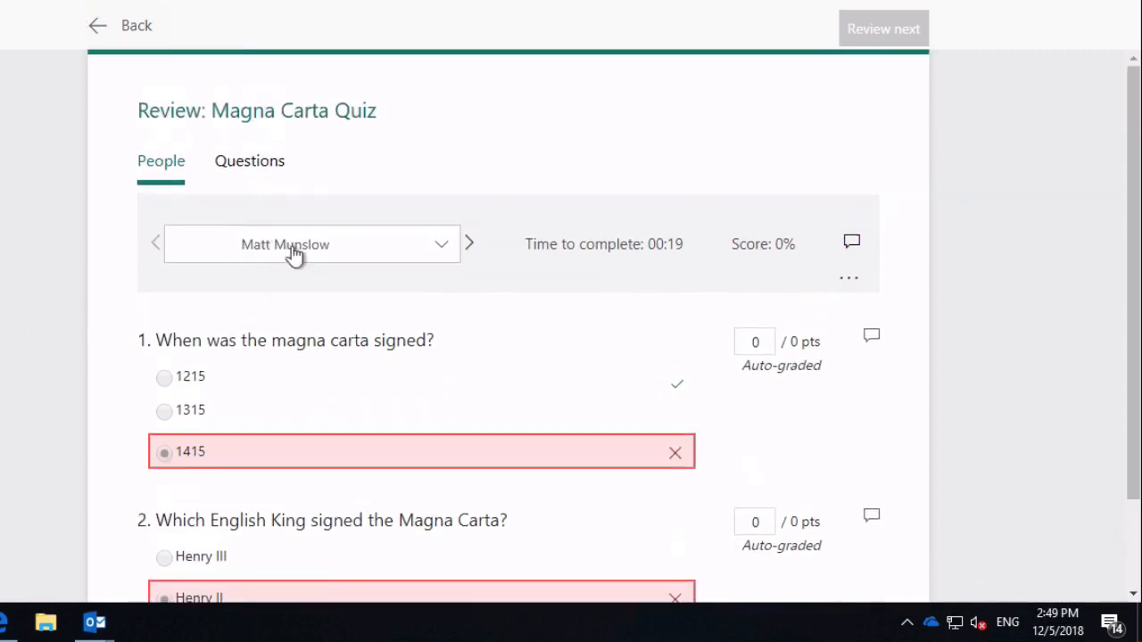
pyautogui.scroll(-1, 54, 398)
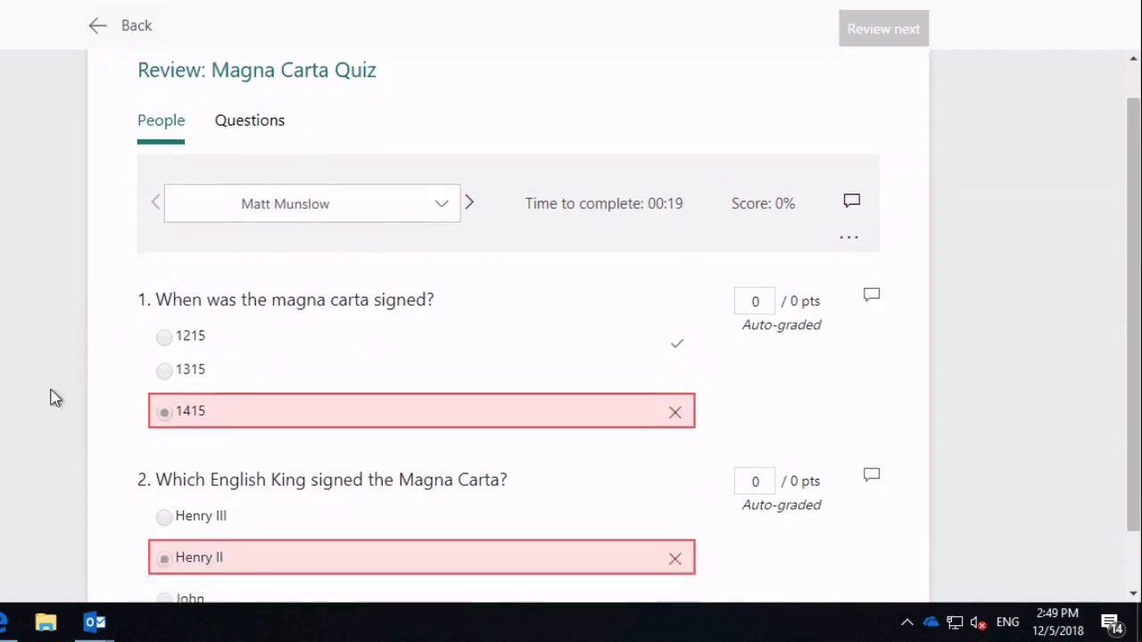
pyautogui.scroll(-2, 53, 398)
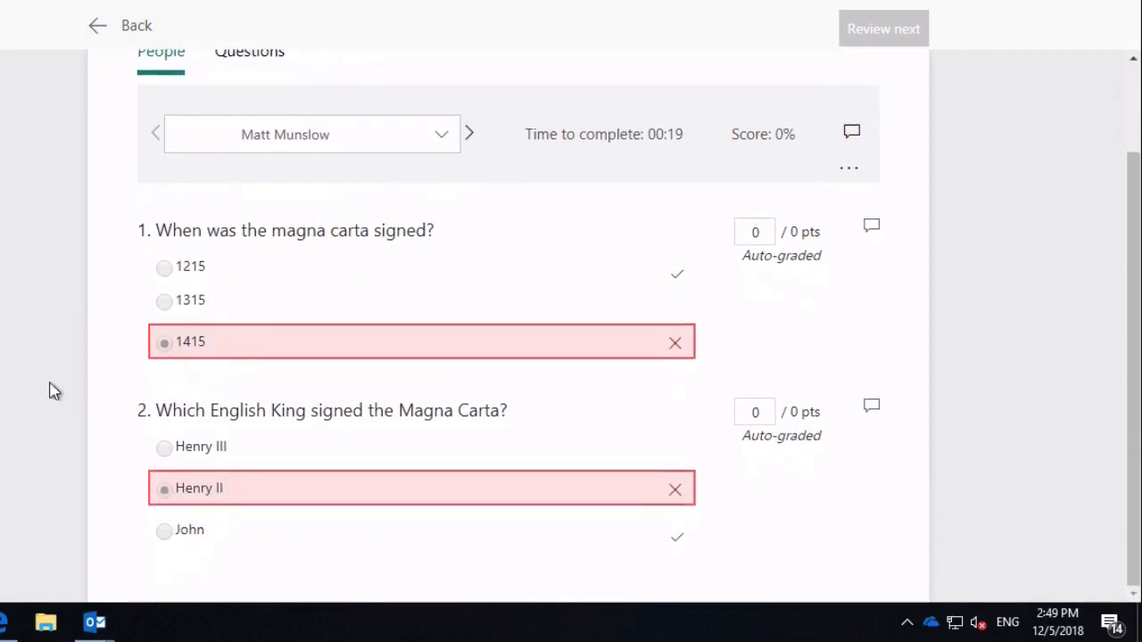
pyautogui.scroll(2, 50, 389)
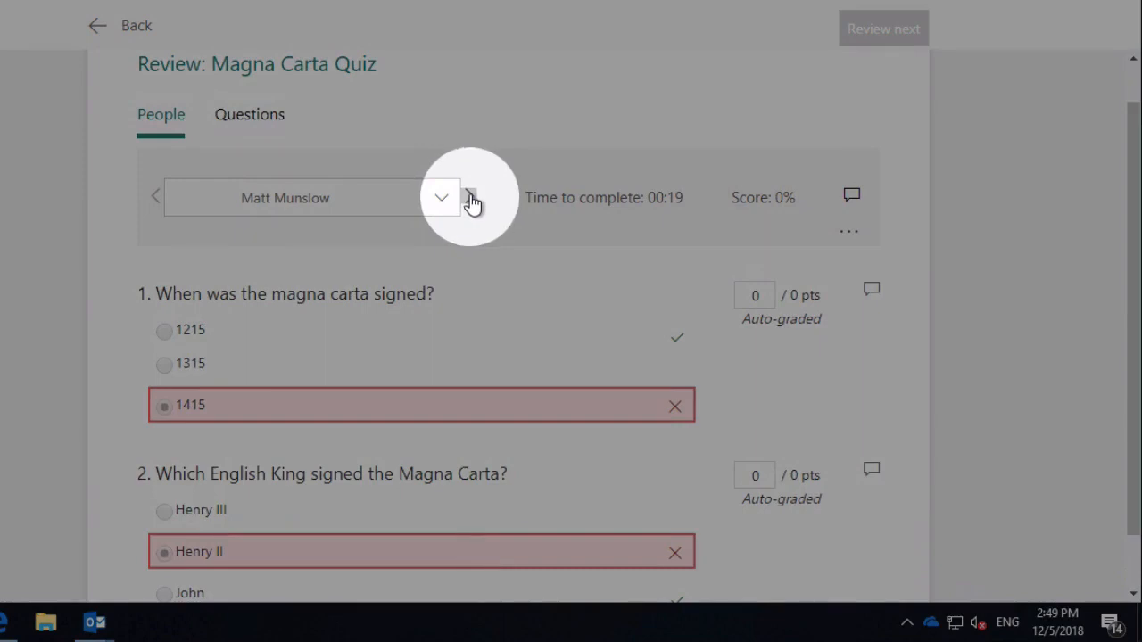
# - Move to the second respondent in the answer review and examine their score and answers to both questions
pyautogui.click(471, 197)
pyautogui.scroll(-2, 35, 436)
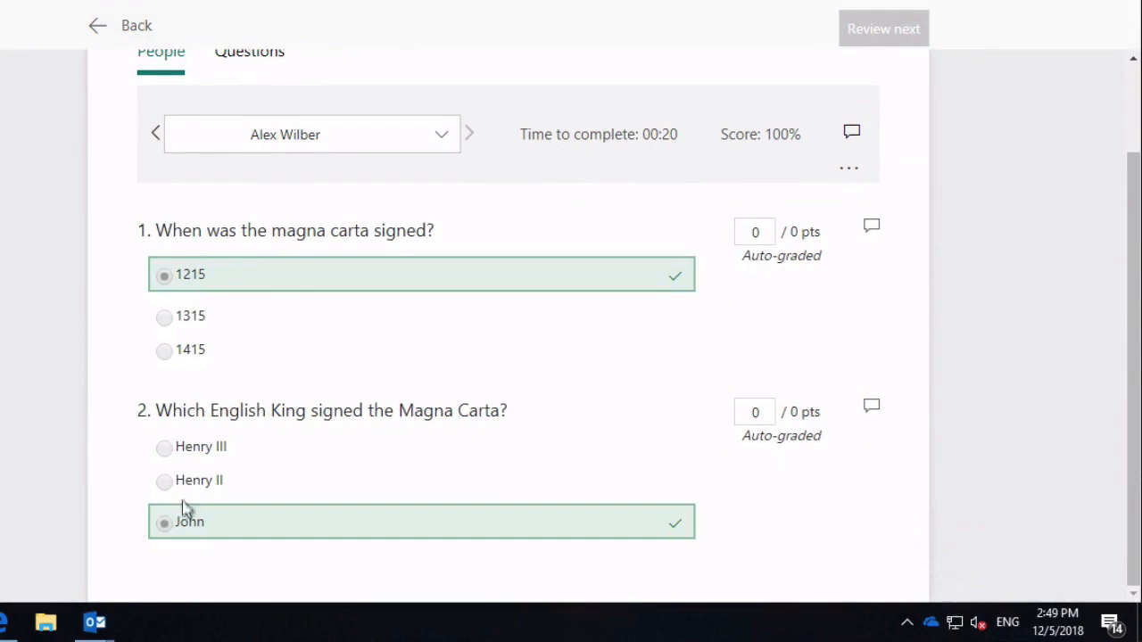
pyautogui.scroll(3, 89, 428)
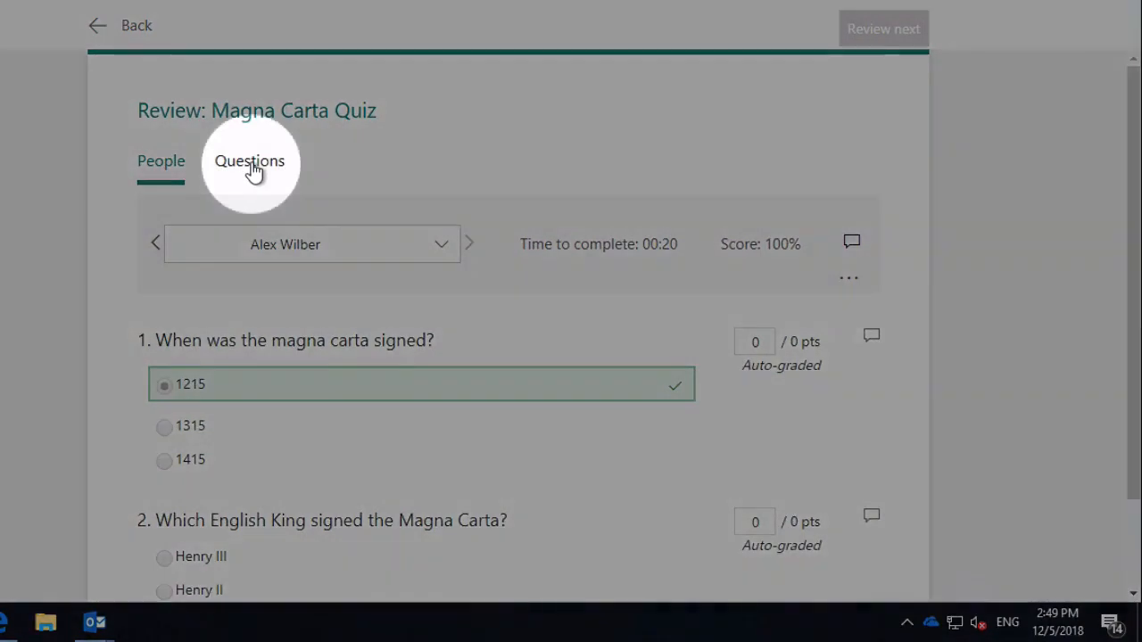
# - Switch the review to a per-question view and compare the responses given to the first and second questions
pyautogui.click(252, 172)
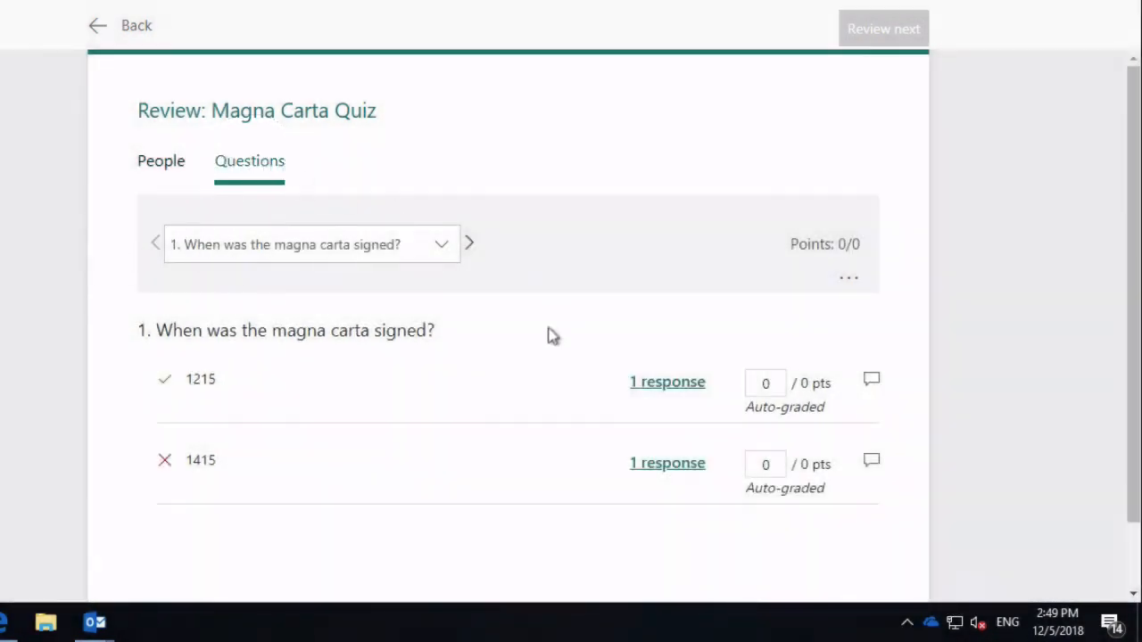
pyautogui.click(471, 248)
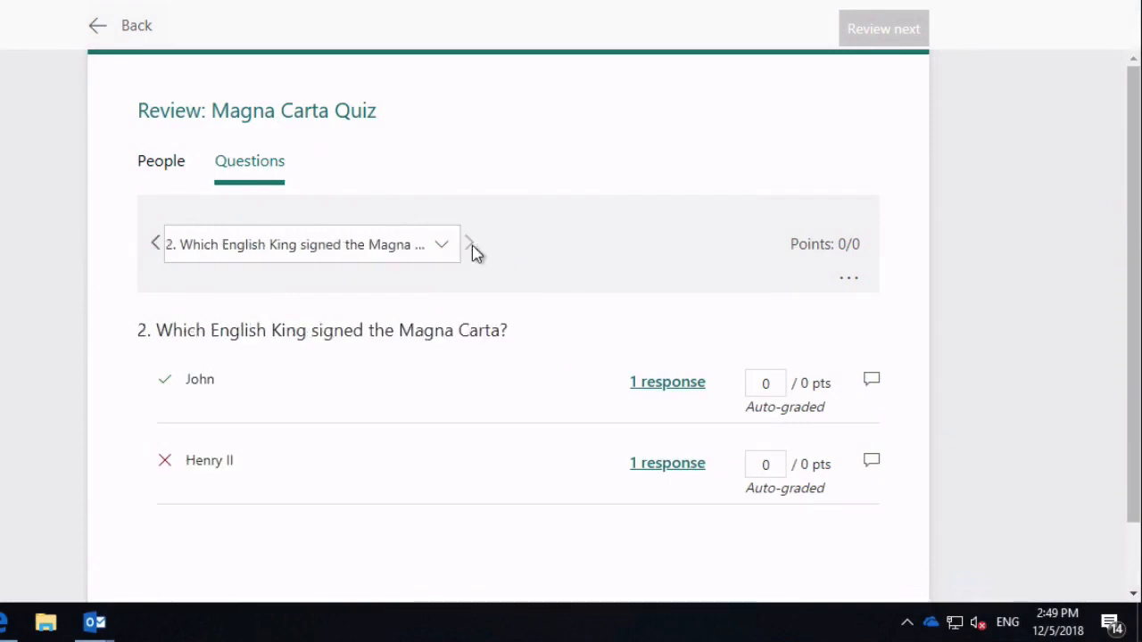
pyautogui.click(156, 250)
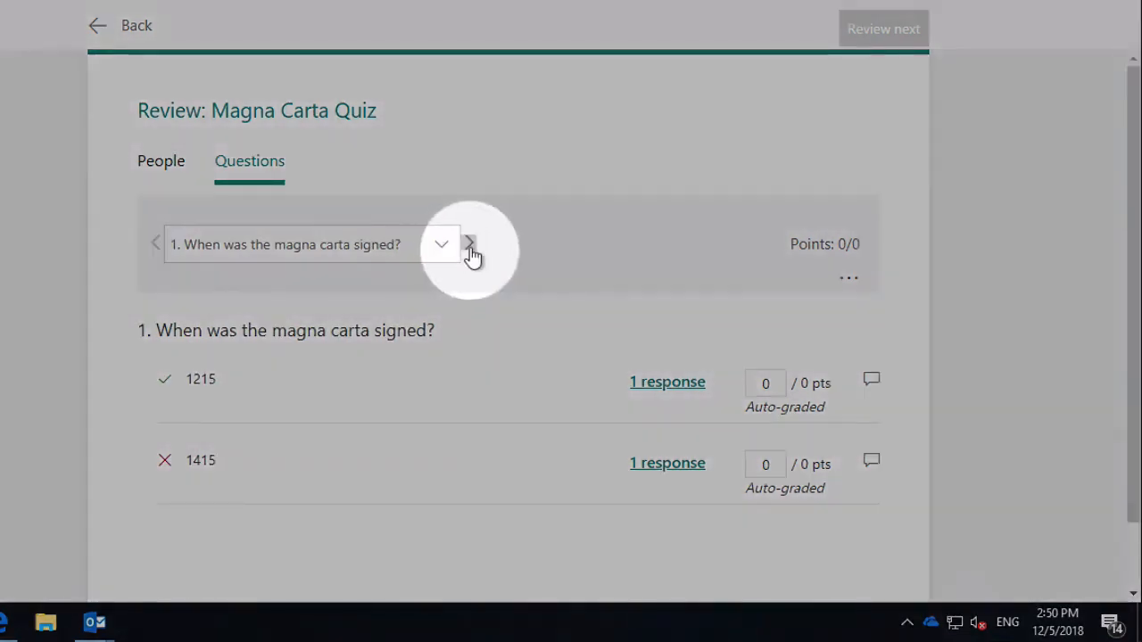
pyautogui.click(470, 249)
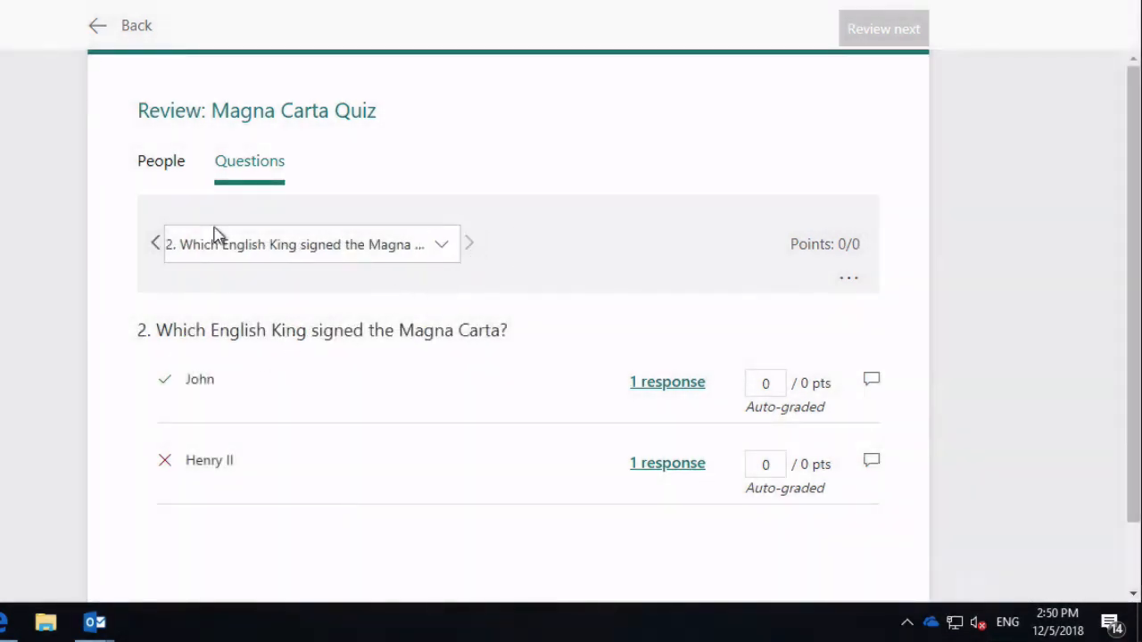
# - Return to the per-person view, leave the answer review, and examine the first question's response chart in the summary
pyautogui.click(173, 169)
pyautogui.click(128, 31)
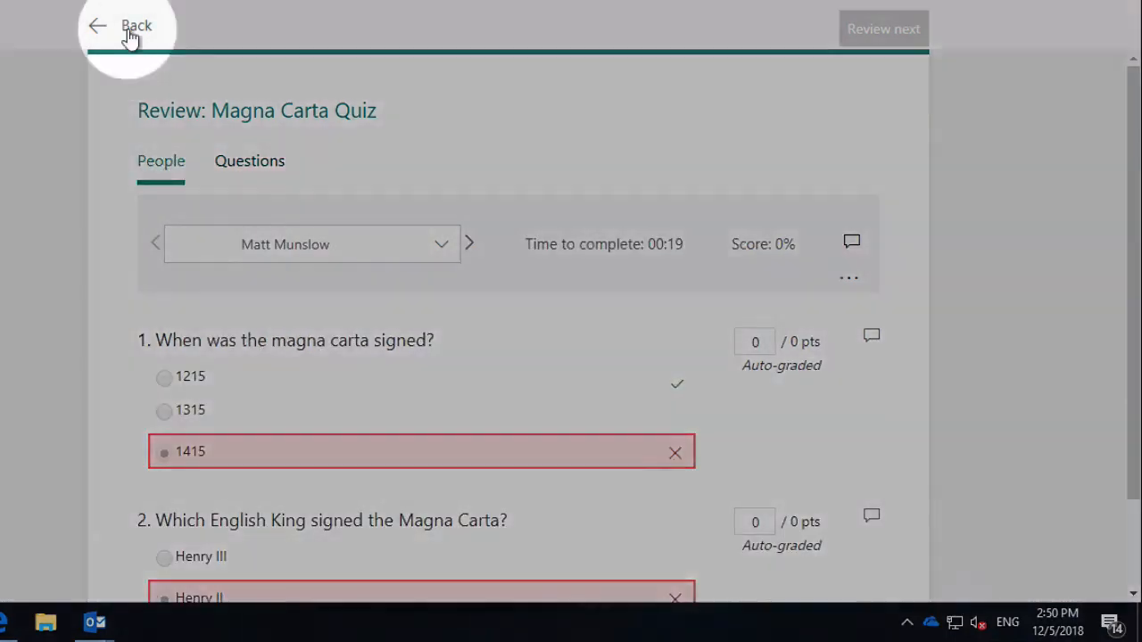
pyautogui.scroll(-3, 379, 248)
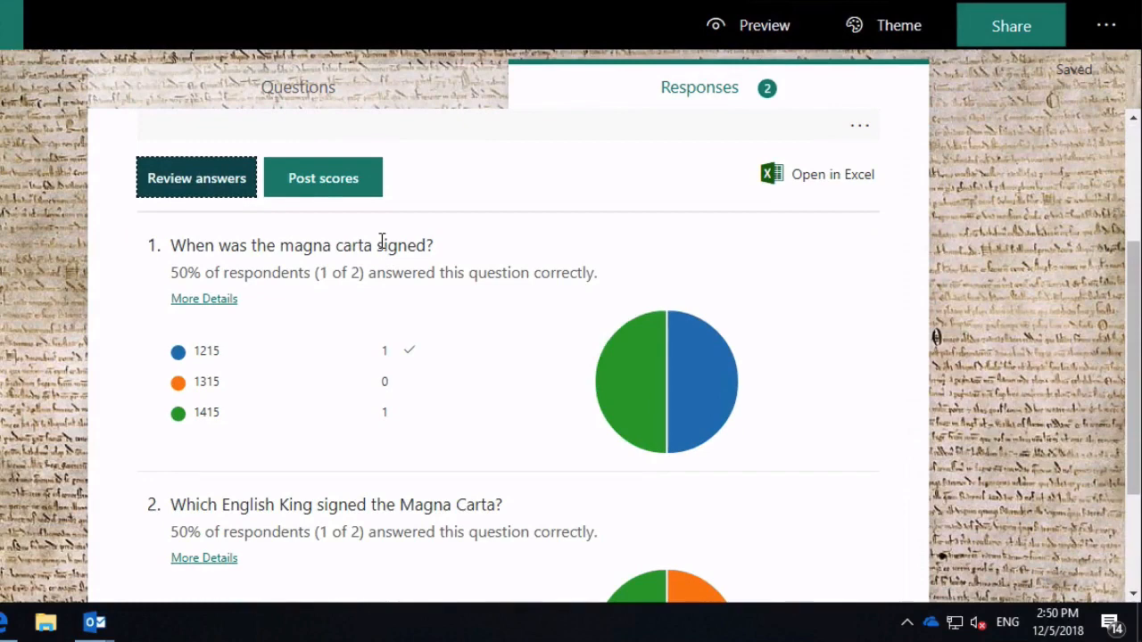
pyautogui.moveTo(666, 358)
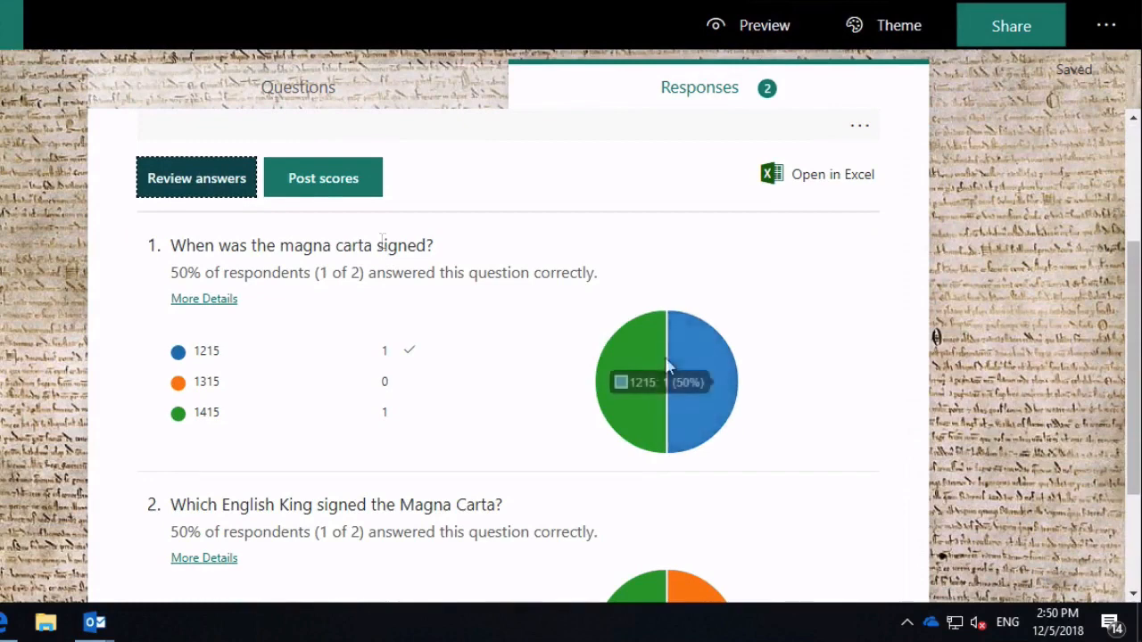